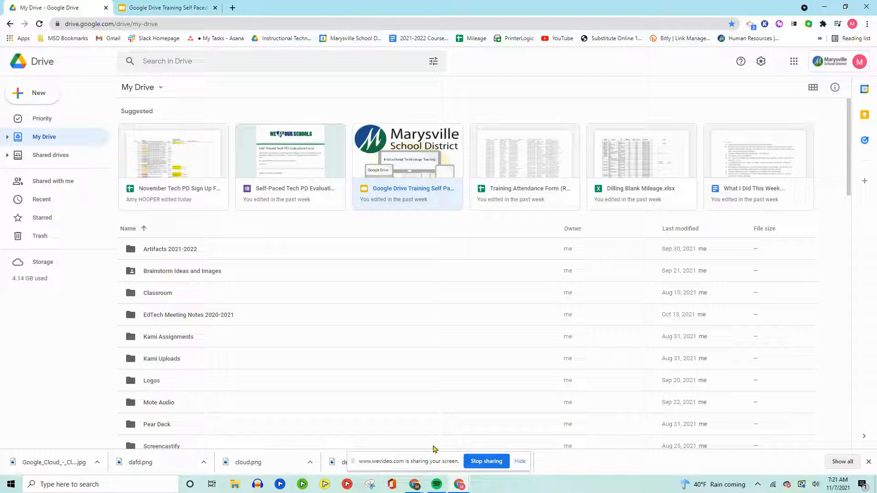
# Browse the Downloads folder for a file to upload to My Drive, and cancel without uploading
pyautogui.click(869, 461)
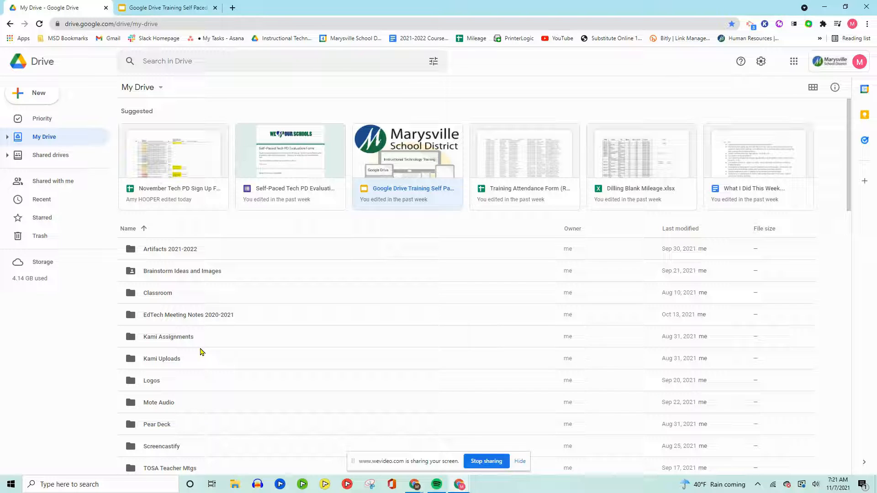
pyautogui.click(34, 97)
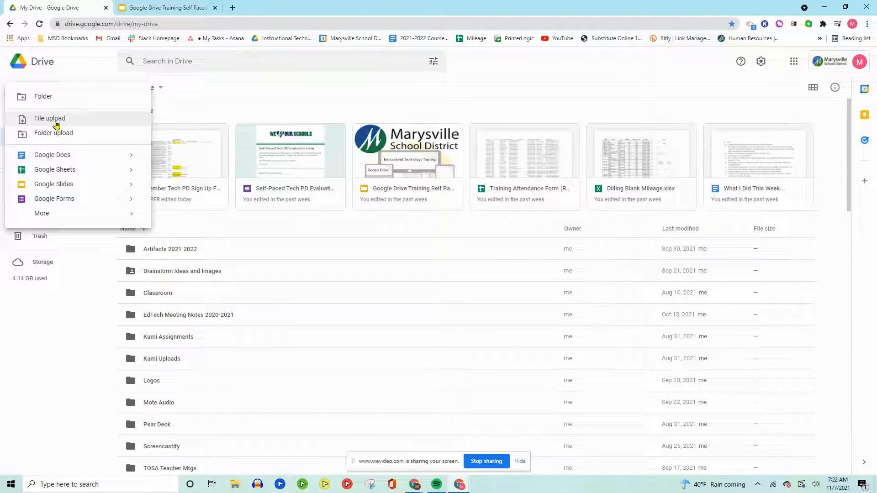
pyautogui.click(58, 124)
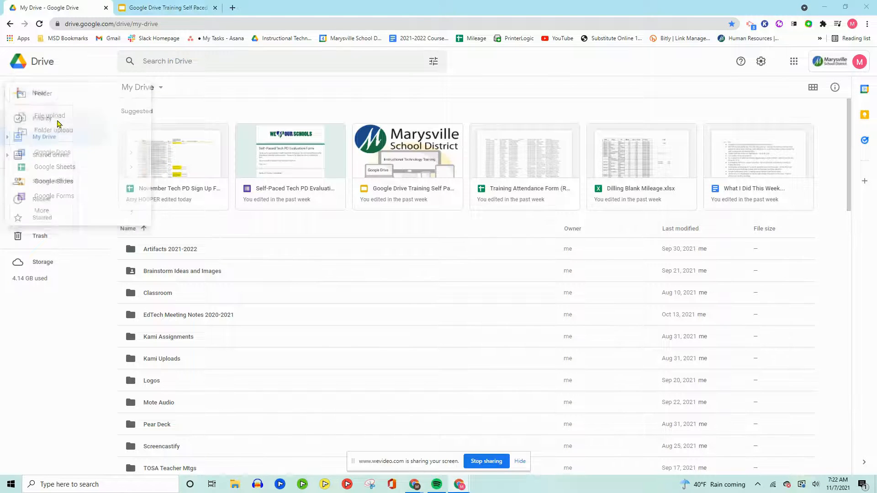
pyautogui.scroll(-5, 281, 151)
pyautogui.scroll(-3, 280, 163)
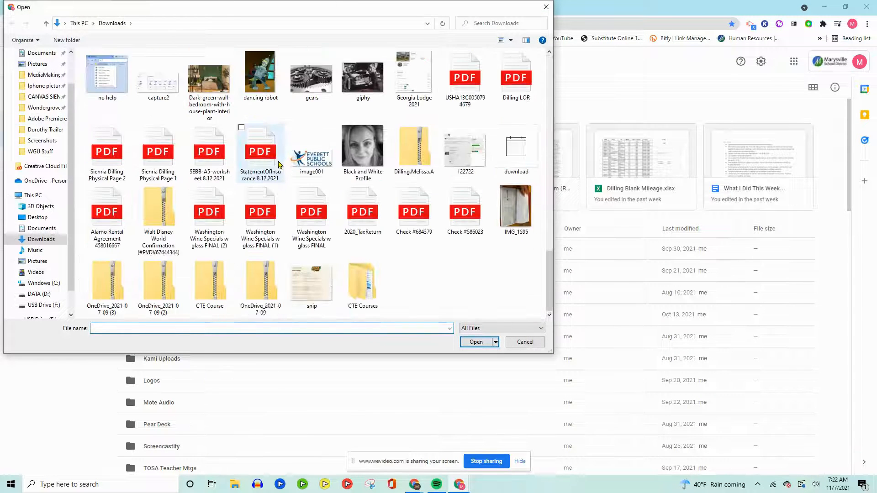
pyautogui.click(524, 342)
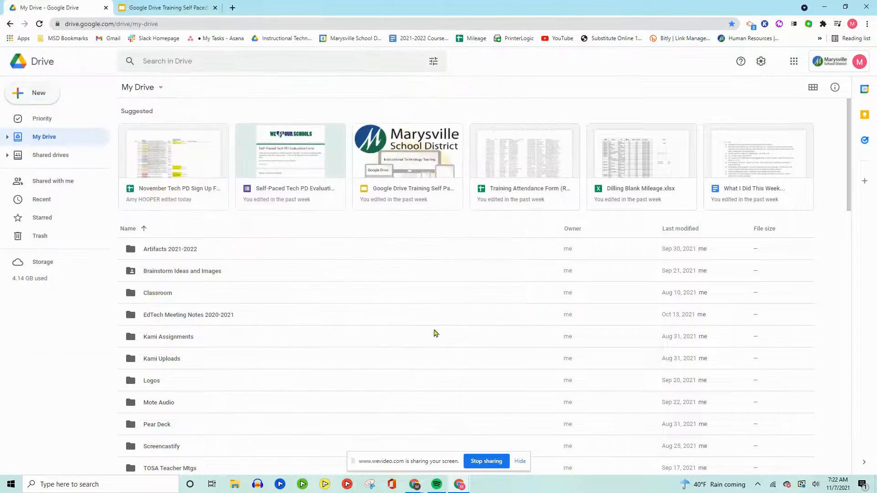
# Browse the Google Workspace Marketplace for more apps to connect to Drive and open the Audacity Online listing
pyautogui.click(39, 93)
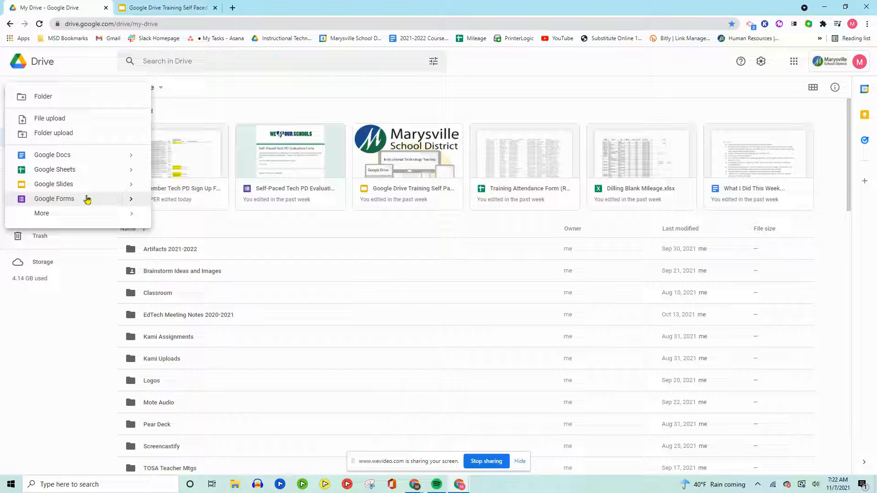
pyautogui.moveTo(40, 218)
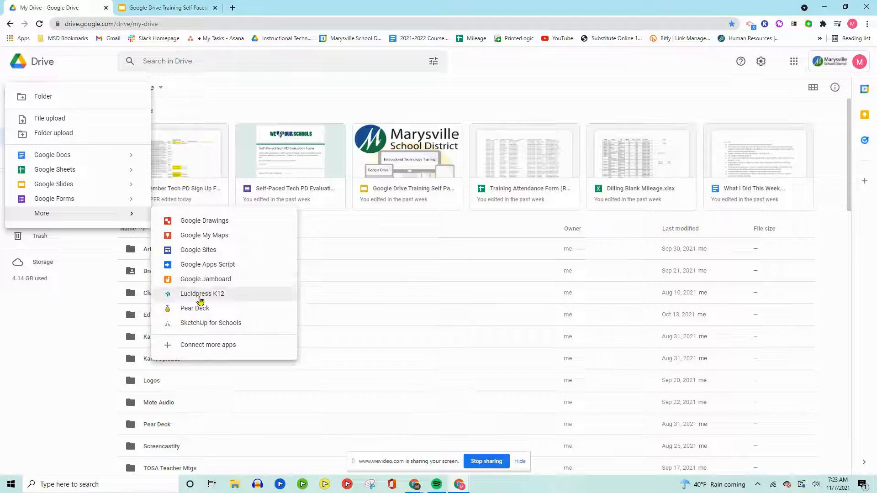
pyautogui.click(223, 345)
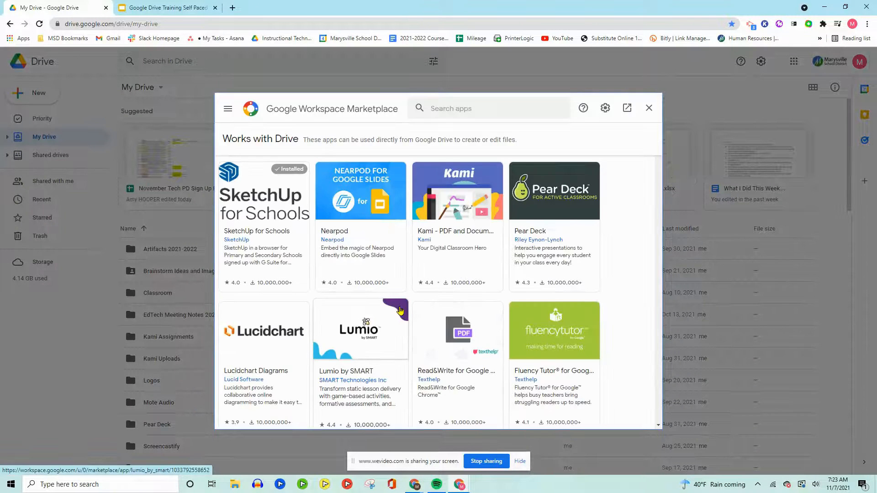
pyautogui.scroll(-15, 402, 279)
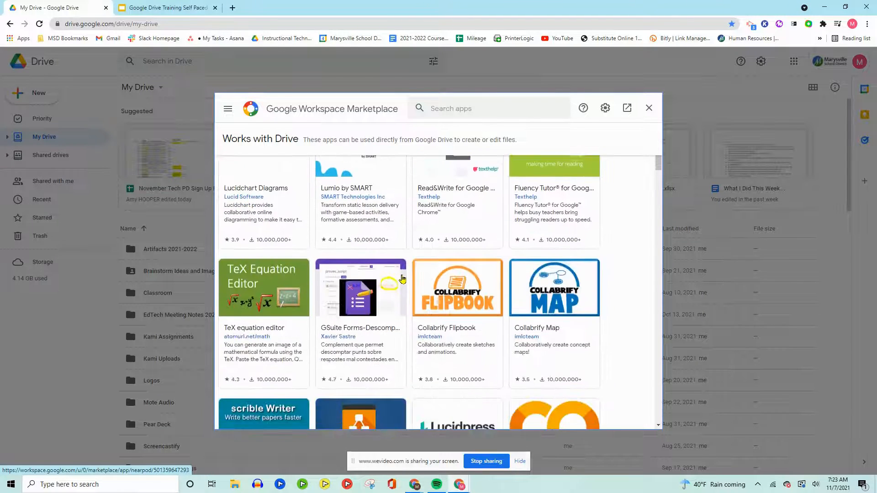
pyautogui.scroll(-9, 402, 279)
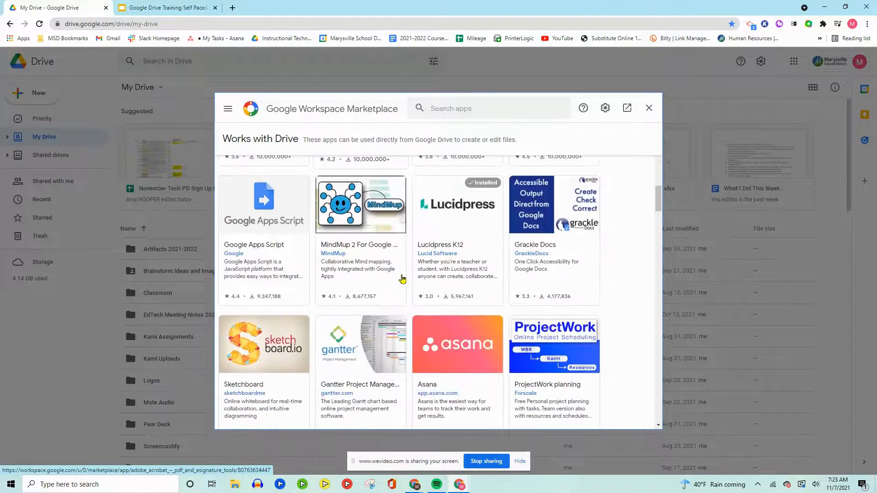
pyautogui.scroll(-5, 401, 278)
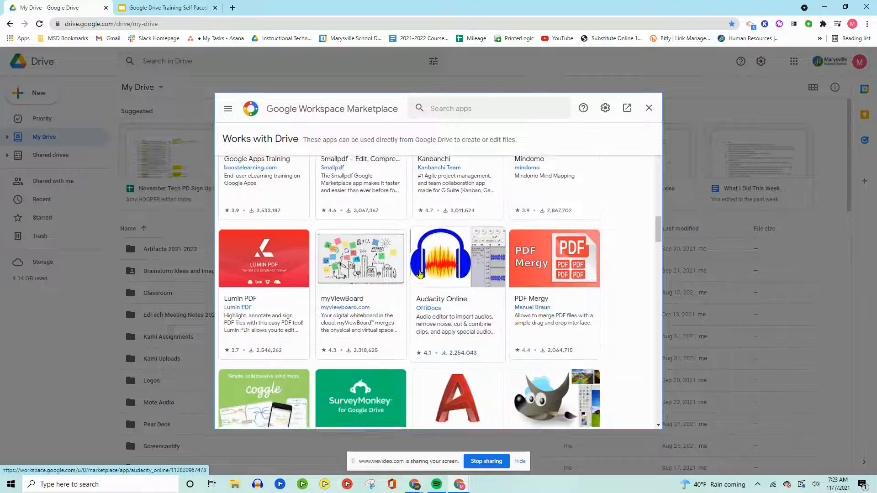
pyautogui.scroll(4, 419, 274)
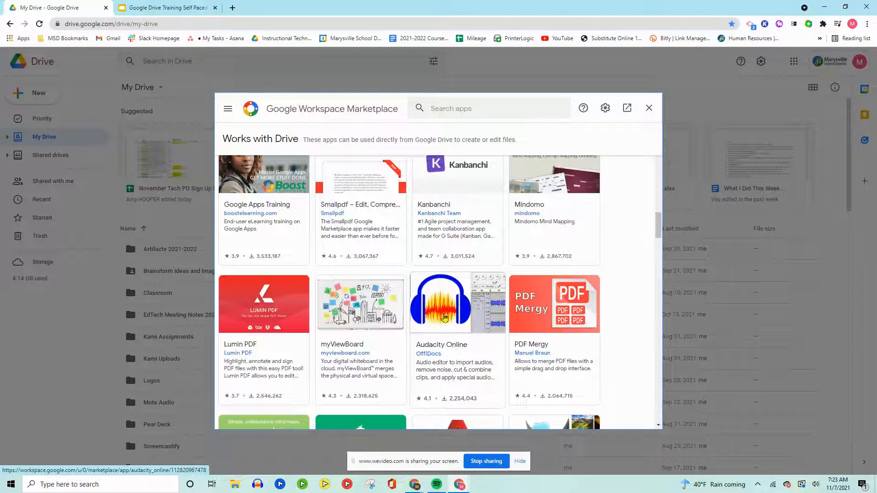
pyautogui.click(442, 315)
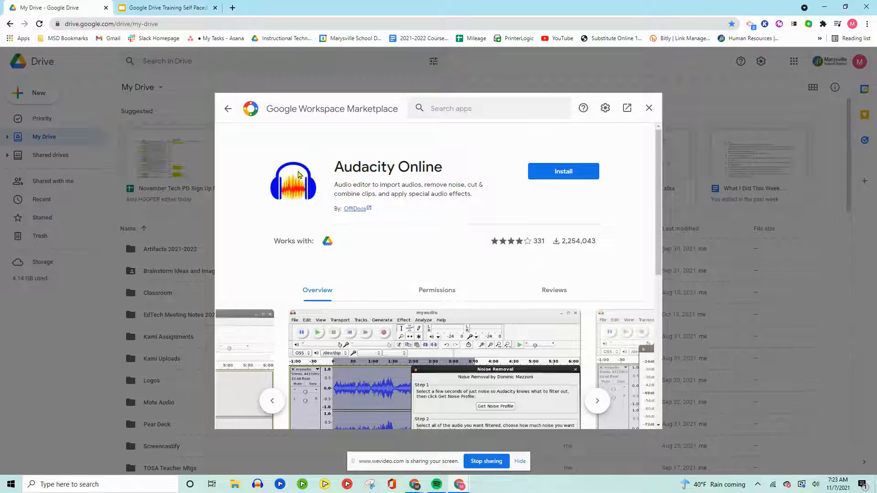
# Install Audacity Online with the school account, keep it as the default app for files it can open, and close the Marketplace
pyautogui.click(565, 174)
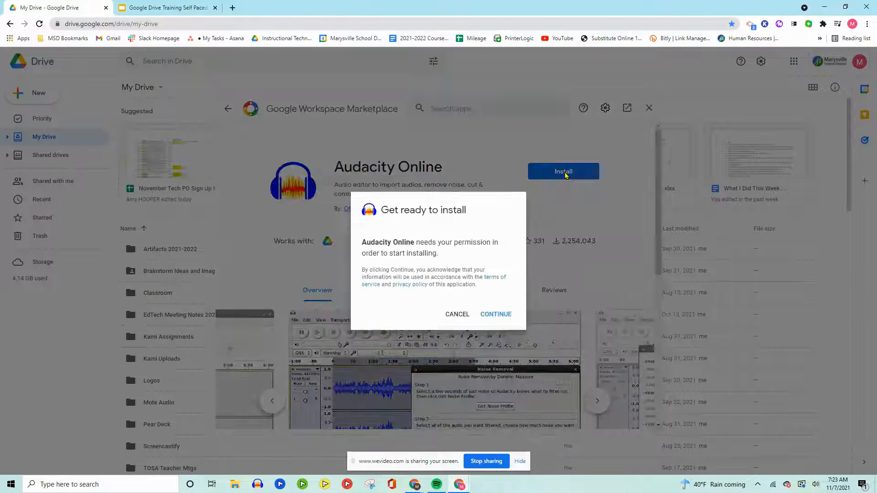
pyautogui.click(497, 316)
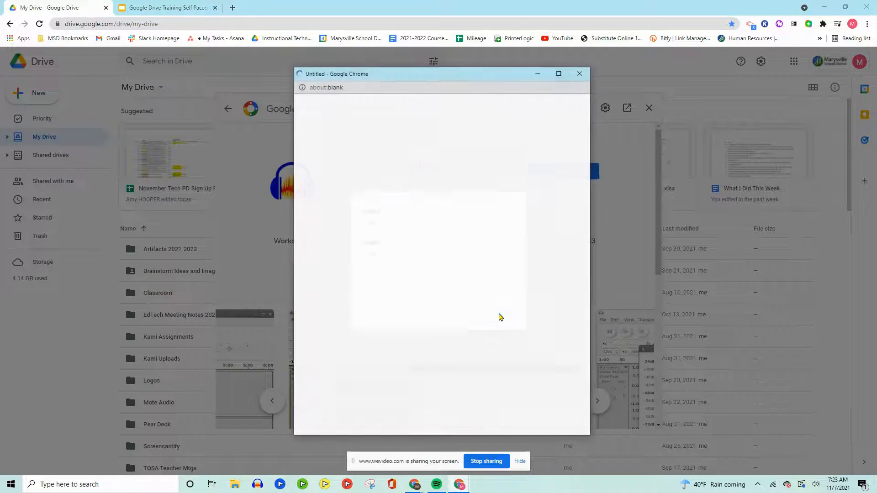
pyautogui.click(375, 276)
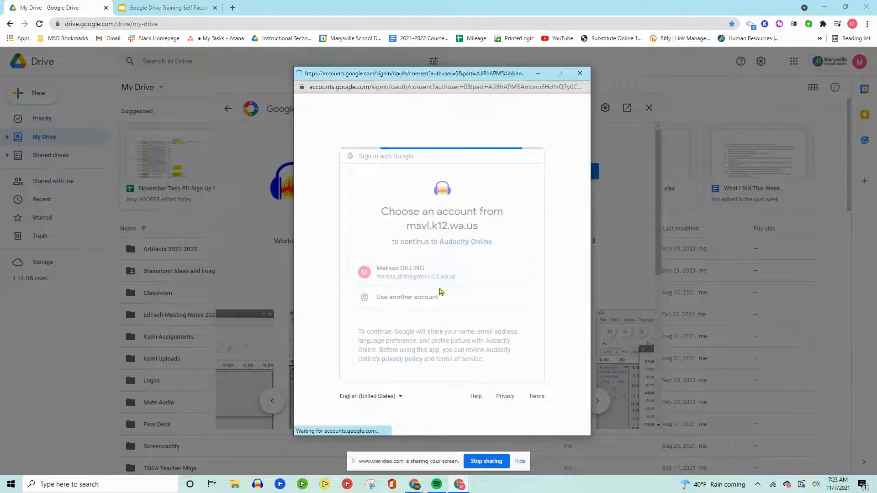
pyautogui.scroll(-2, 499, 373)
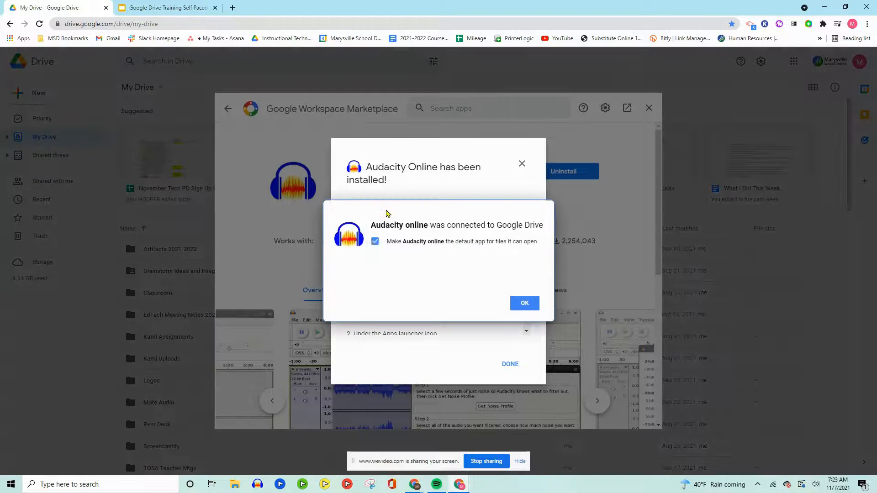
pyautogui.click(524, 304)
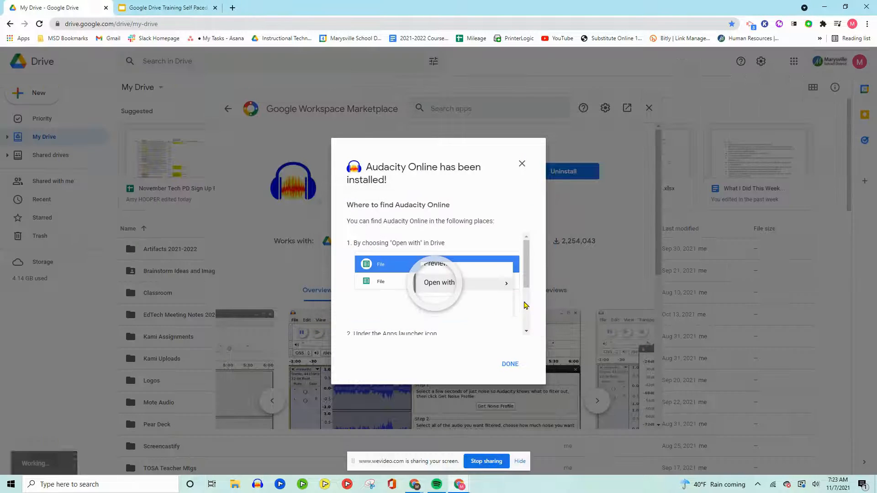
pyautogui.click(507, 365)
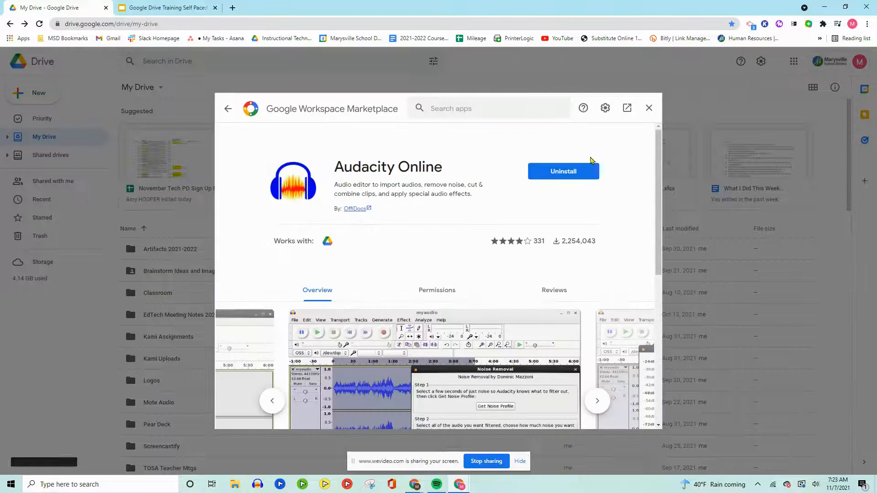
pyautogui.click(648, 109)
# Check the additional apps offered for creating new files for the Audacity online entry
pyautogui.click(33, 94)
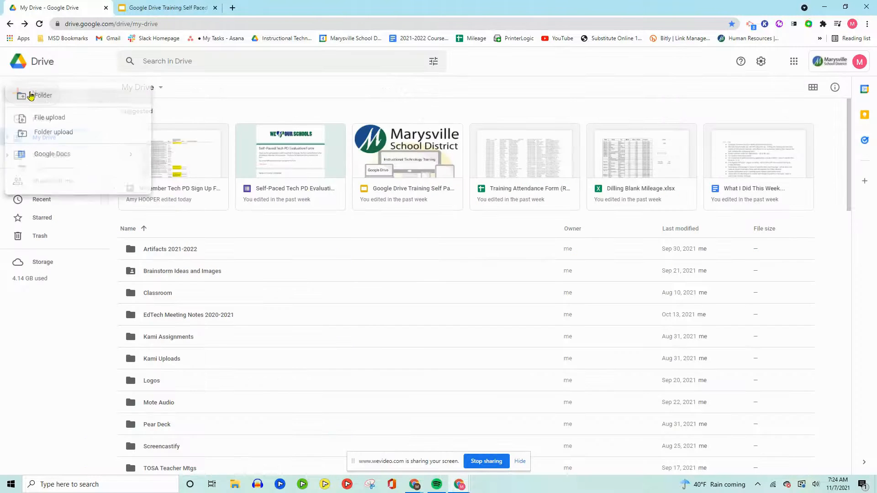
pyautogui.moveTo(73, 216)
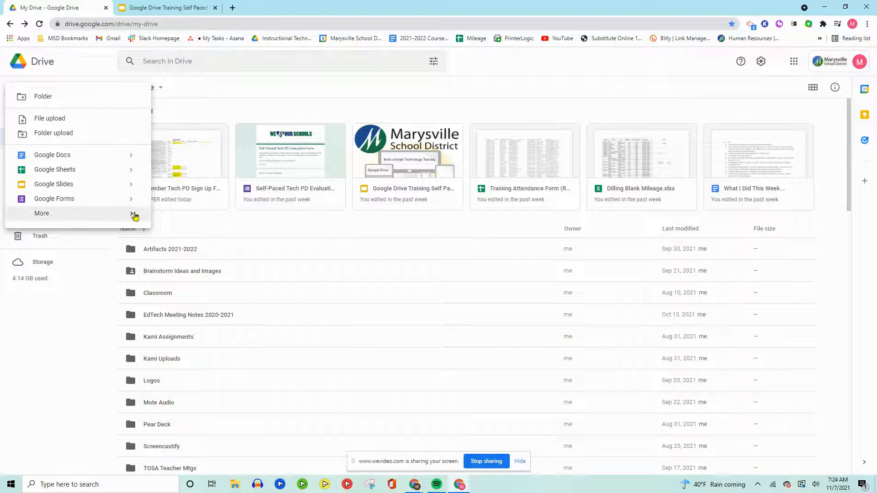
pyautogui.moveTo(133, 218)
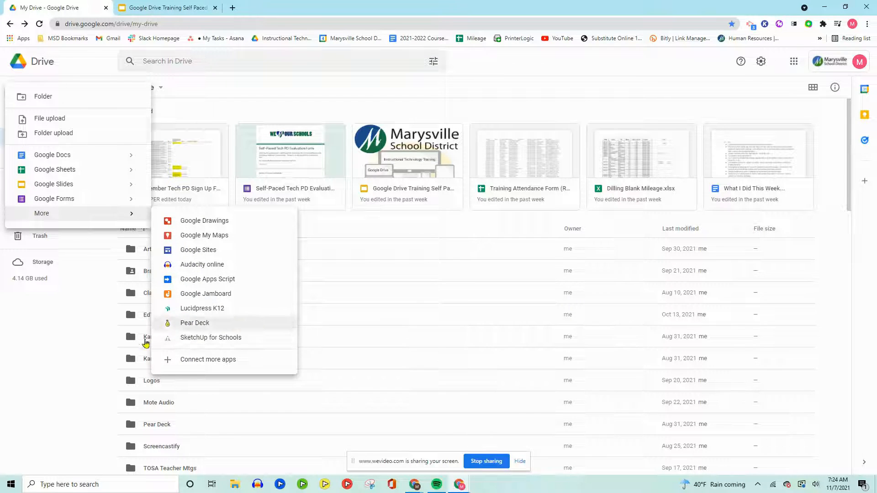
pyautogui.click(90, 297)
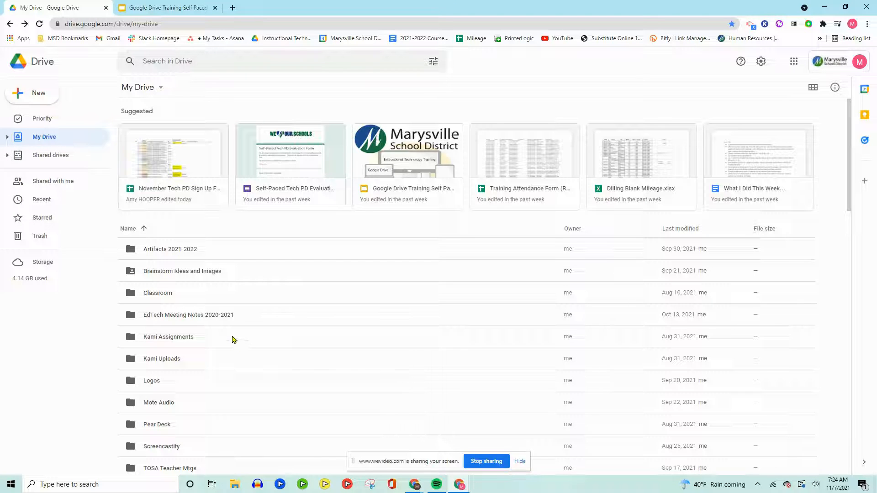
# Look through the folders in My Drive and the list of installed browser extensions
pyautogui.scroll(-5, 233, 337)
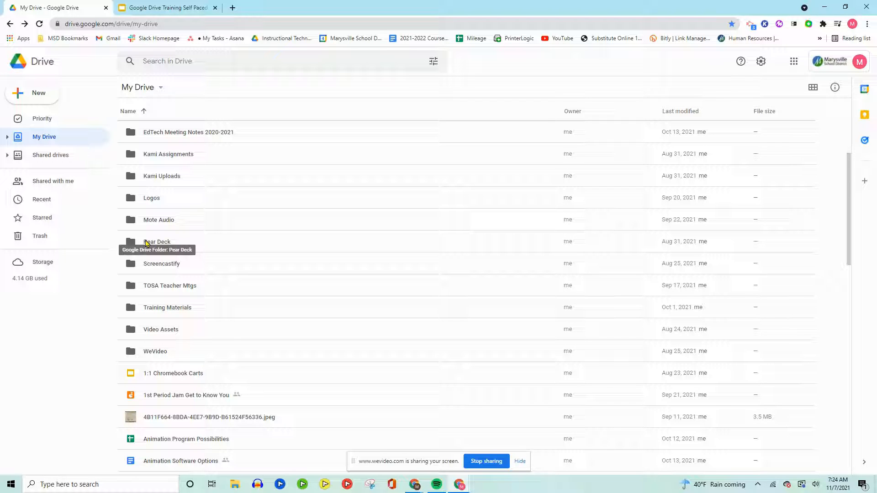
pyautogui.scroll(2, 158, 243)
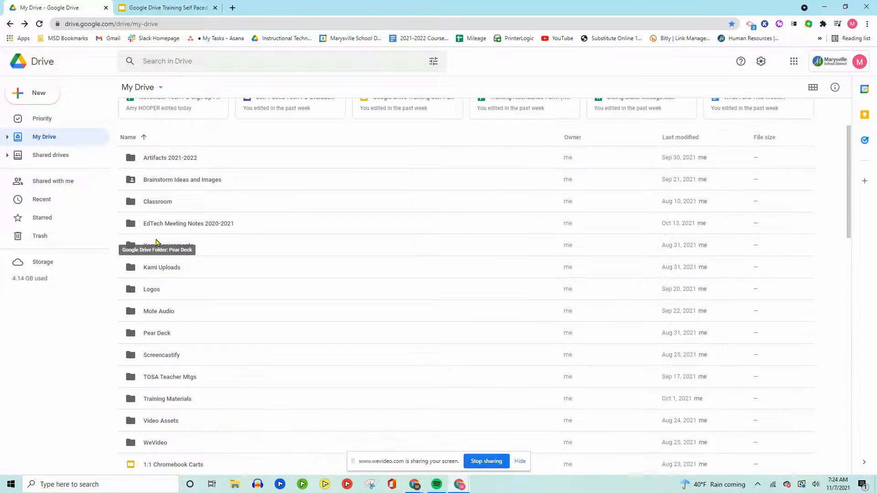
pyautogui.scroll(-2, 206, 275)
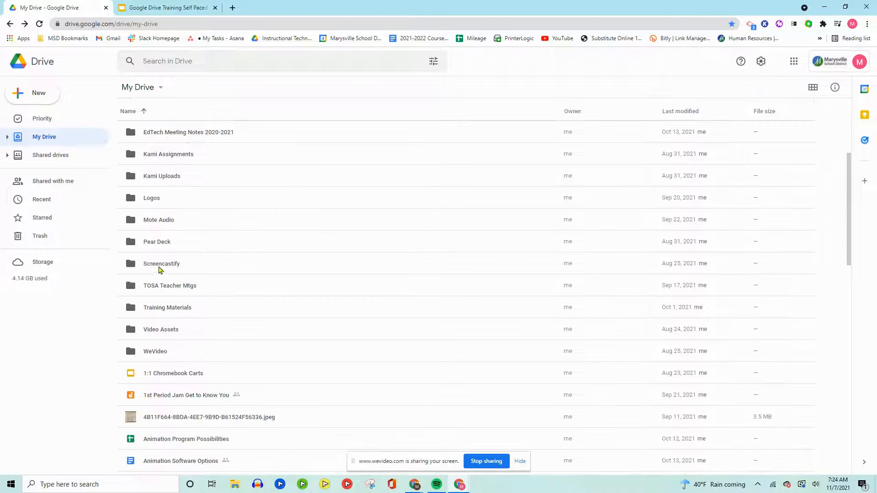
pyautogui.click(822, 24)
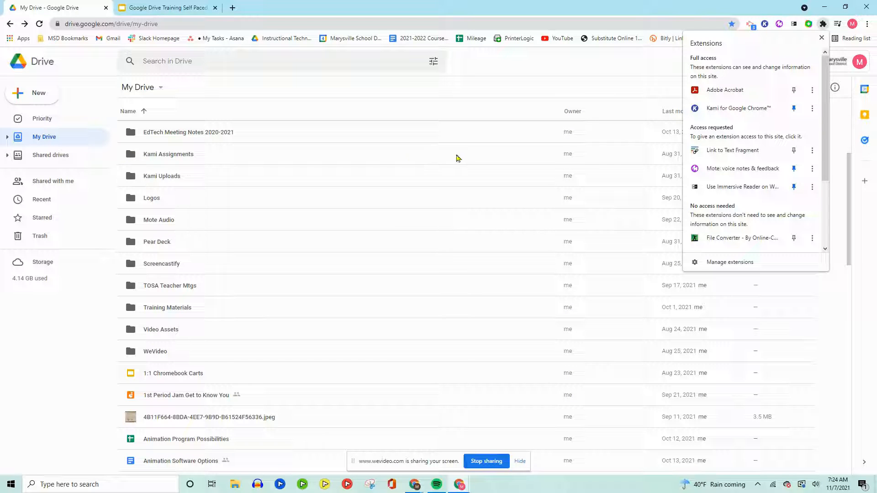
pyautogui.scroll(-3, 750, 146)
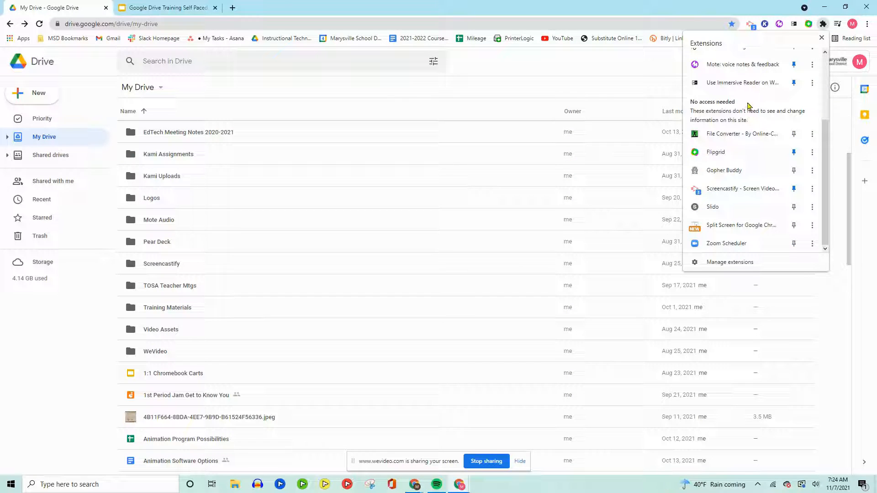
pyautogui.scroll(1, 749, 117)
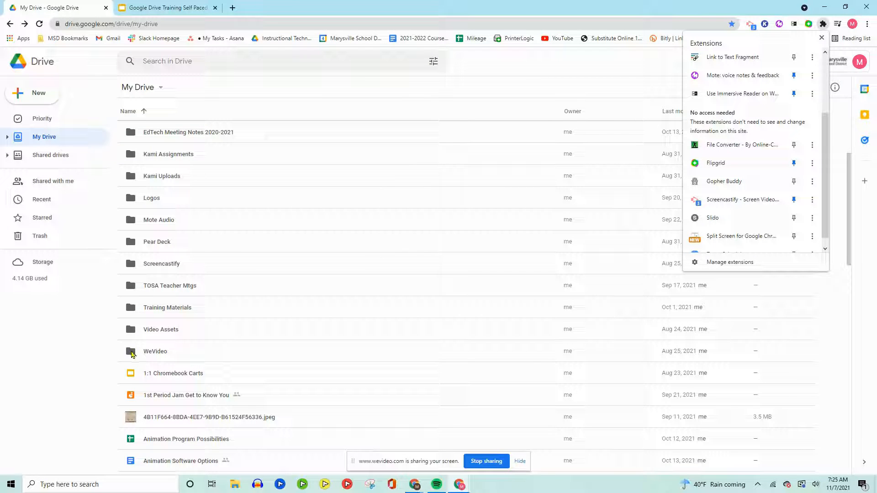
pyautogui.click(821, 39)
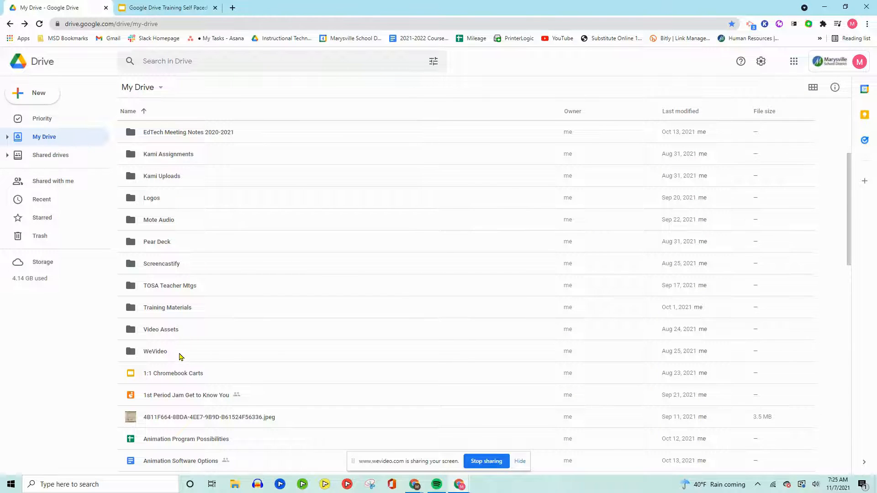
pyautogui.scroll(3, 179, 354)
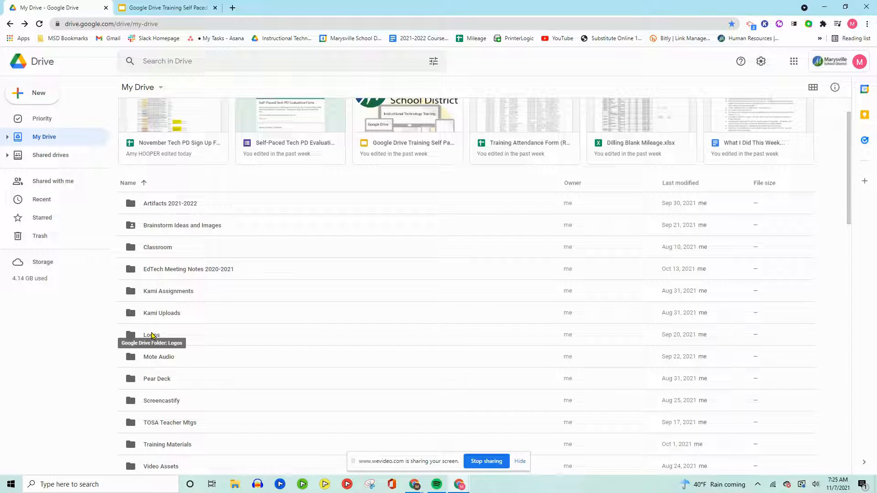
pyautogui.click(38, 96)
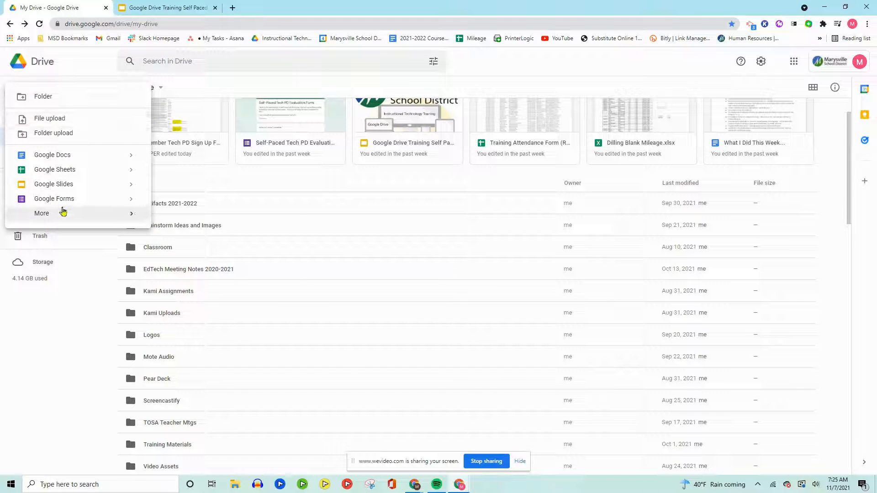
pyautogui.moveTo(63, 212)
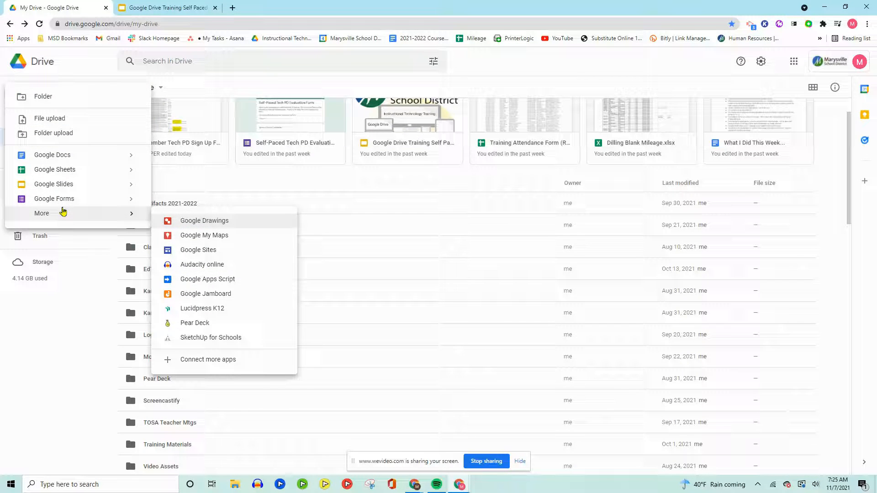
pyautogui.click(66, 320)
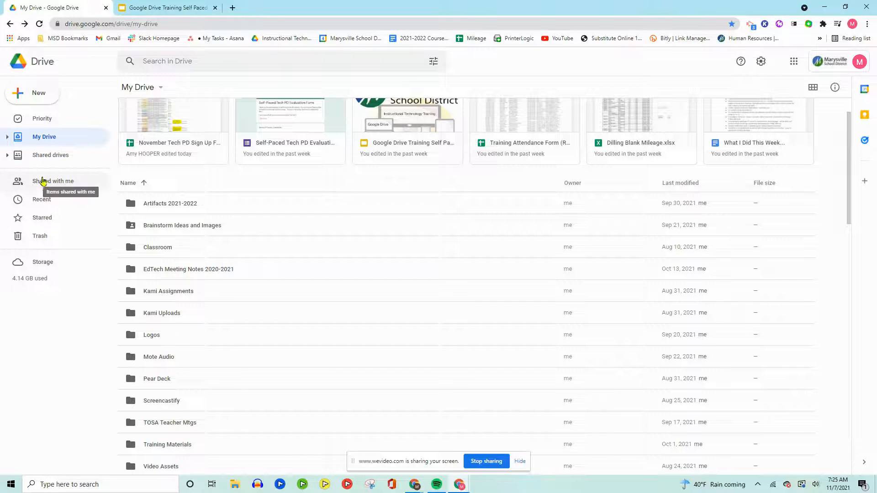
# Show the recently used files in Drive
pyautogui.click(38, 203)
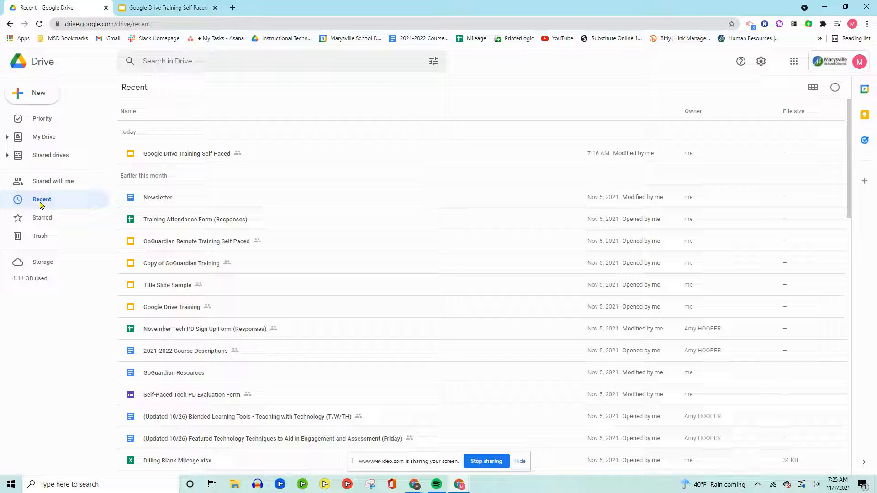
# Look through the recently used files and the starred items, and return to the recent files
pyautogui.scroll(-5, 216, 246)
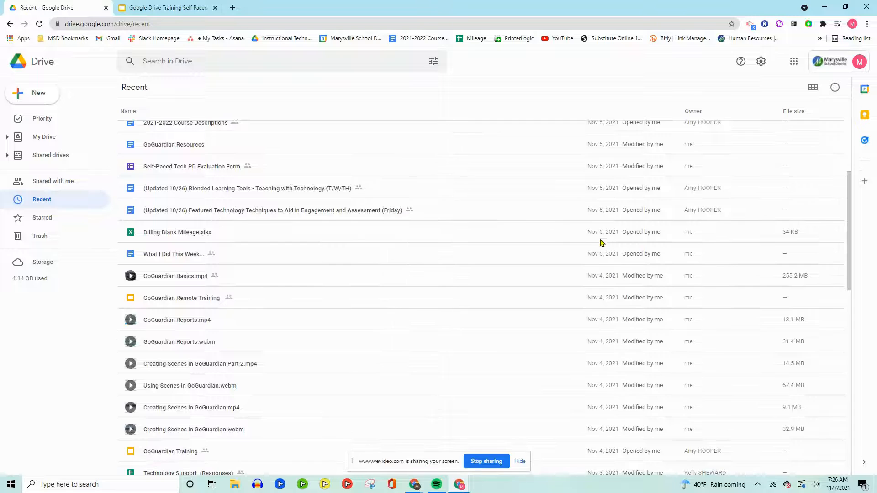
pyautogui.scroll(-8, 608, 349)
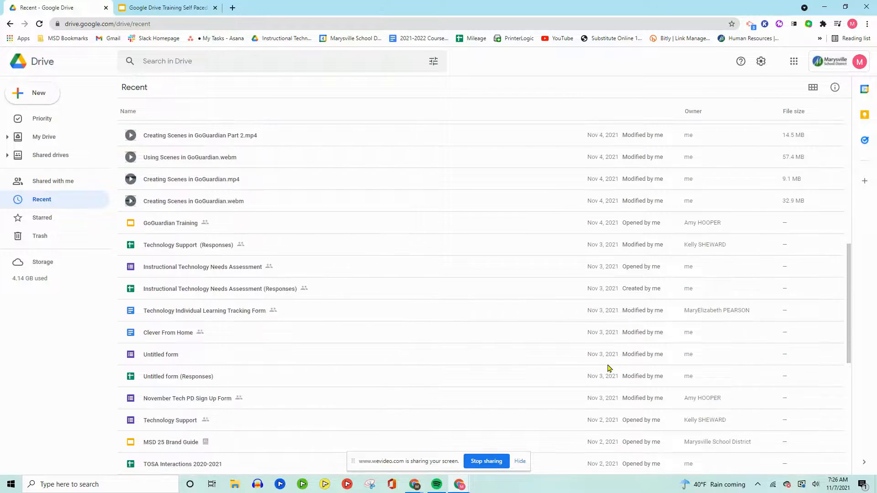
pyautogui.scroll(10, 606, 367)
pyautogui.scroll(6, 605, 367)
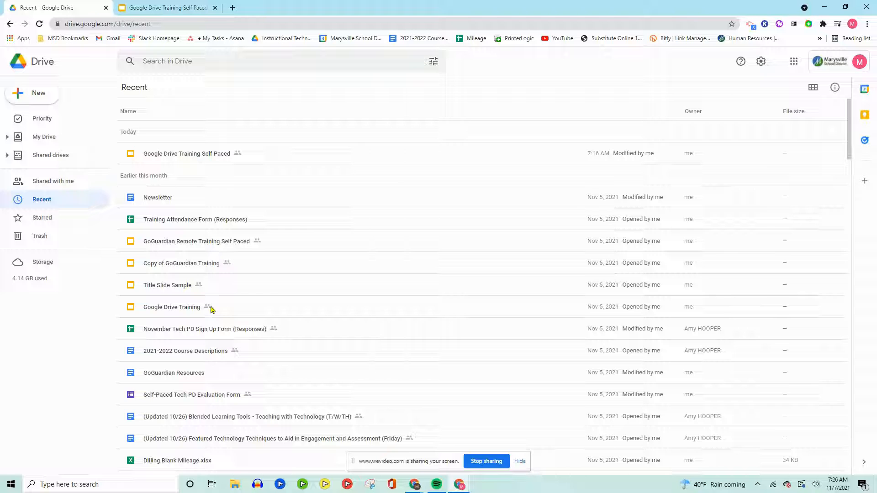
pyautogui.click(43, 219)
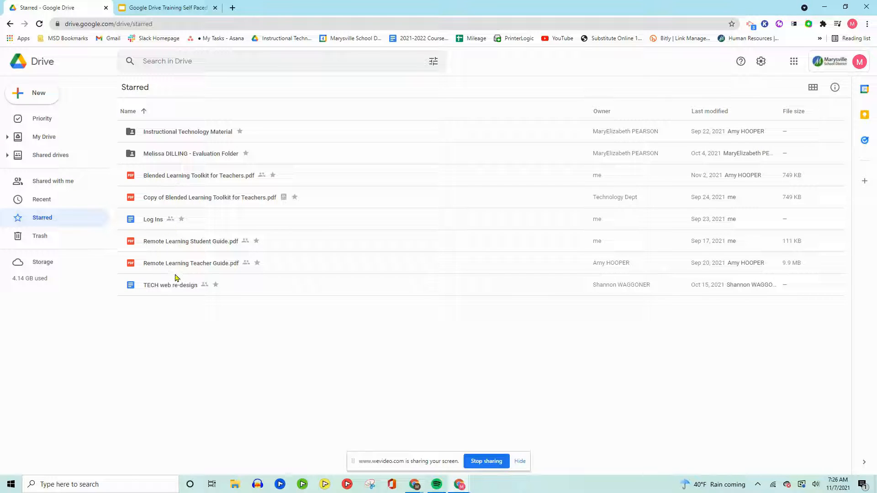
pyautogui.click(9, 24)
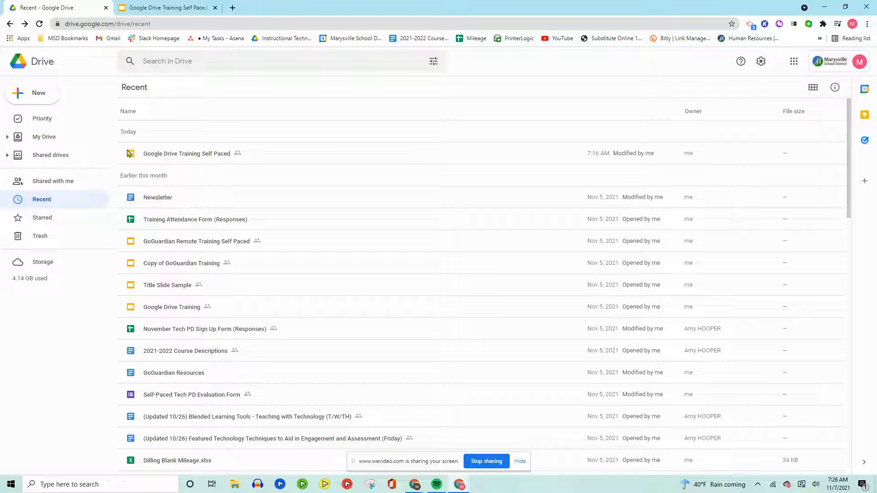
# Add the Google Drive Training Self Paced presentation to Starred and show the starred items
pyautogui.click(181, 153)
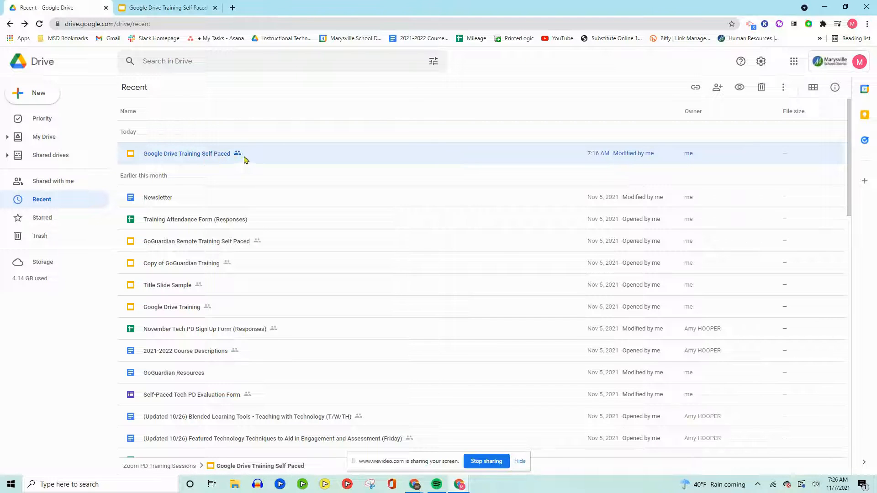
pyautogui.rightClick(205, 158)
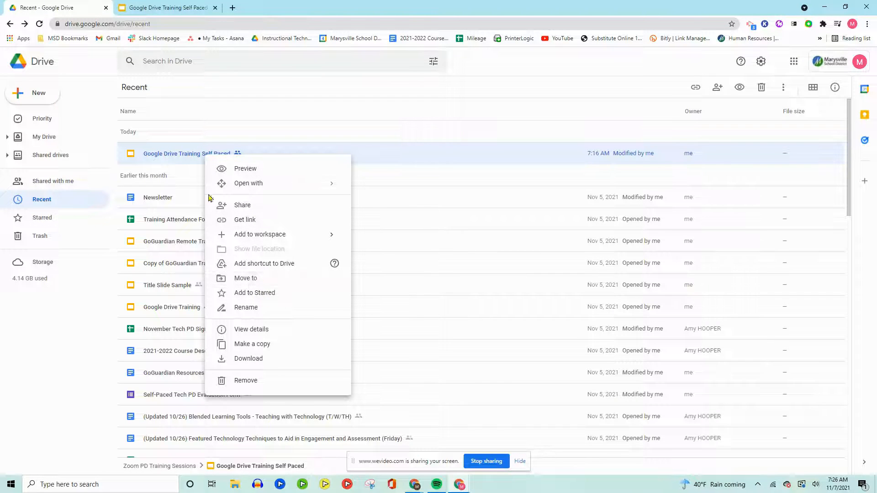
pyautogui.click(251, 295)
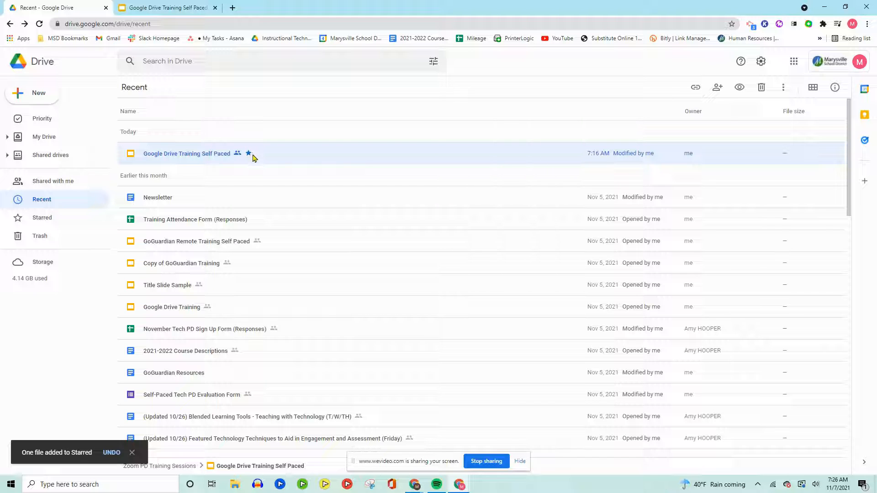
pyautogui.click(37, 220)
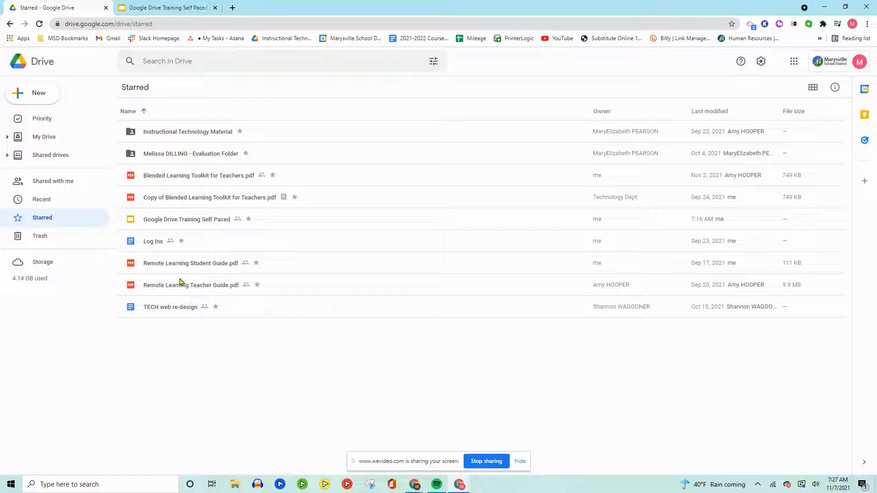
# Show the trashed files and check the options available for the Oct 21, 2021 video
pyautogui.click(54, 238)
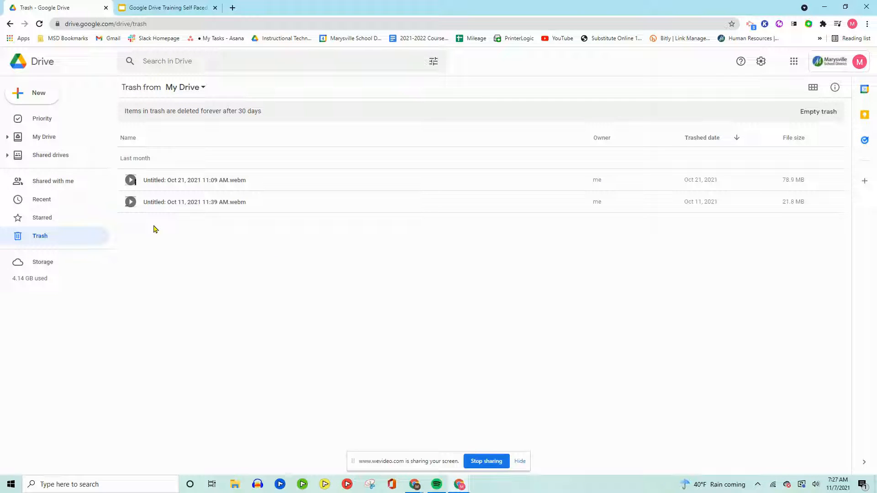
pyautogui.rightClick(210, 181)
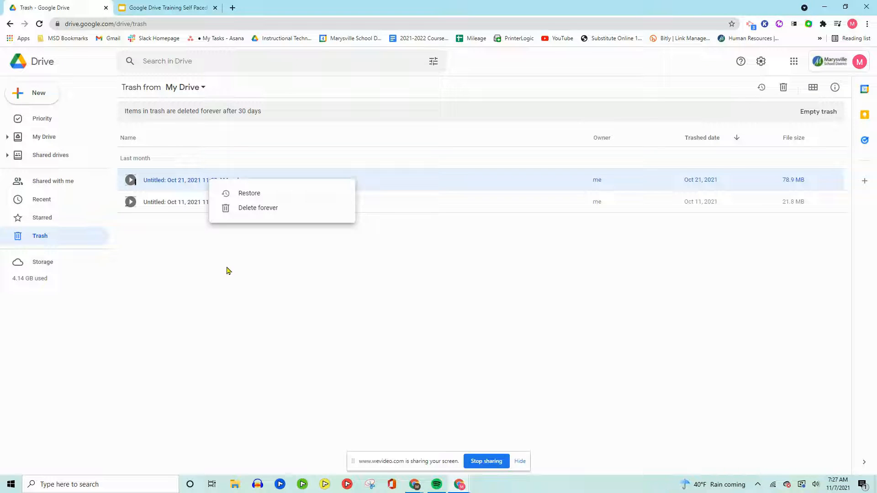
pyautogui.click(207, 284)
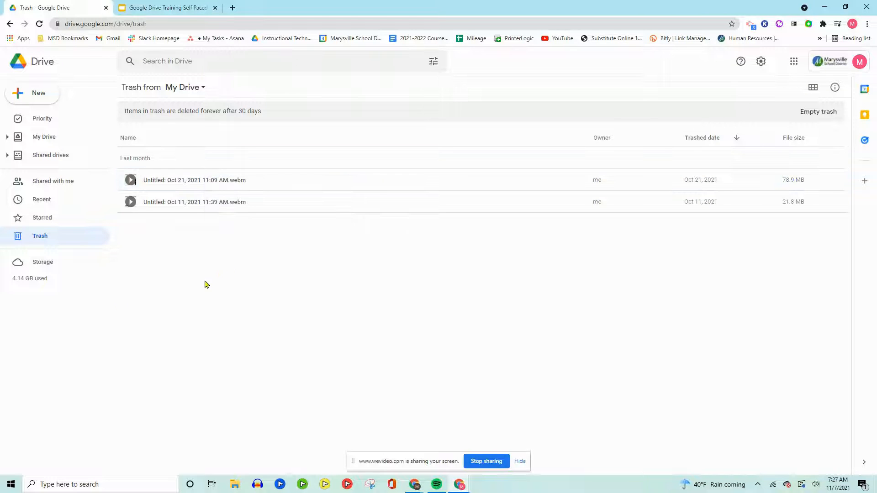
# Look through the files in Drive listed by the storage they use
pyautogui.click(36, 265)
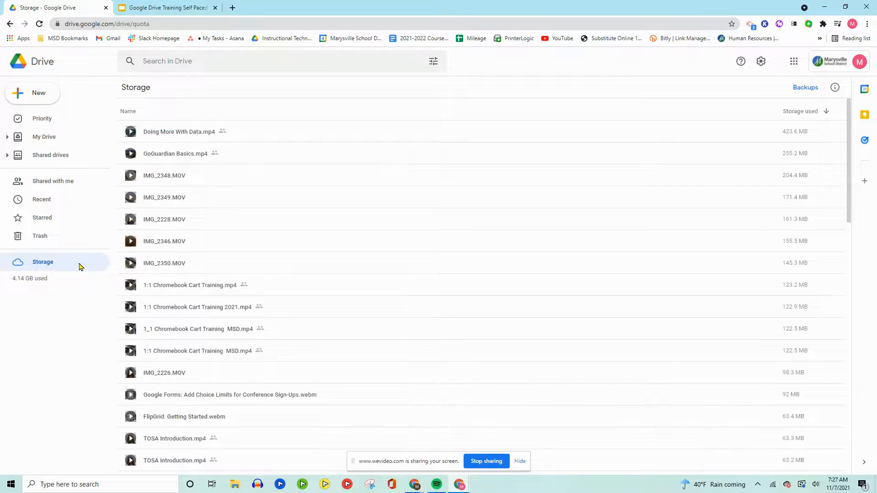
pyautogui.scroll(-6, 264, 246)
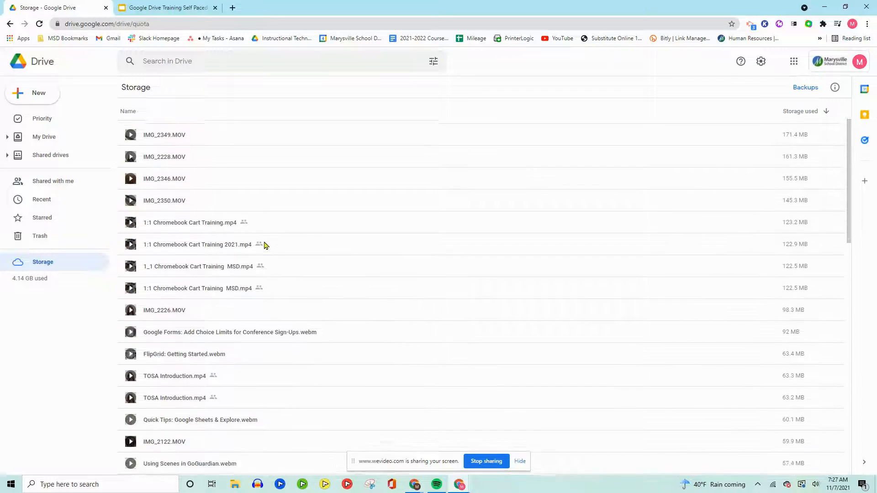
pyautogui.scroll(-20, 265, 245)
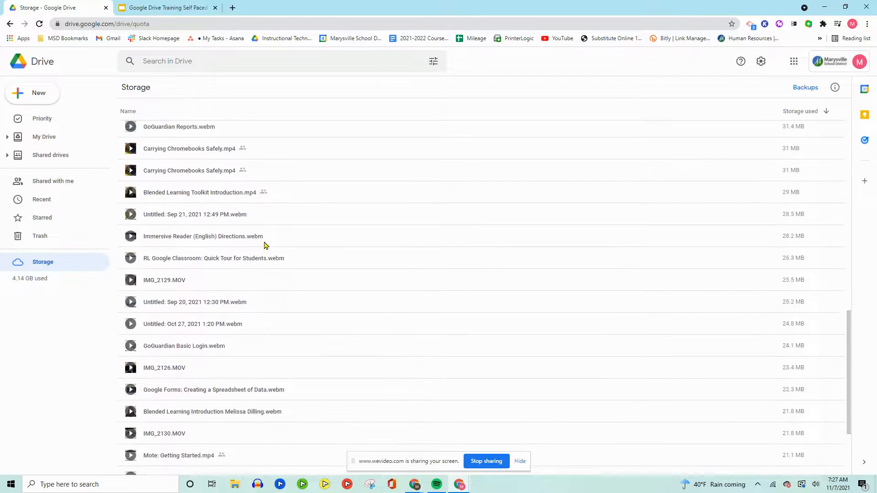
pyautogui.scroll(-20, 264, 245)
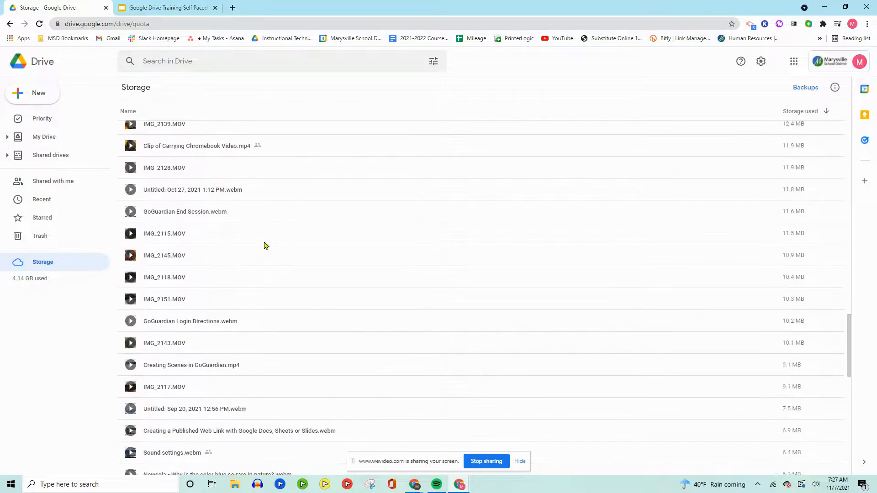
pyautogui.scroll(-15, 264, 246)
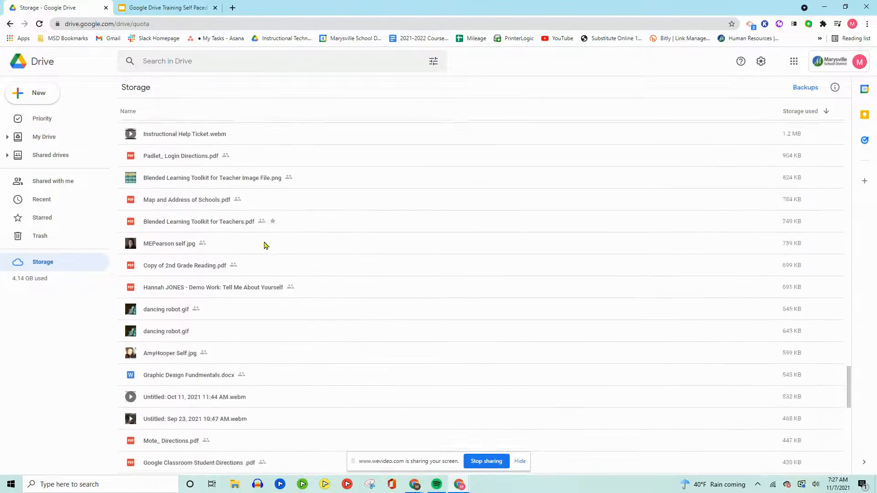
pyautogui.scroll(20, 264, 245)
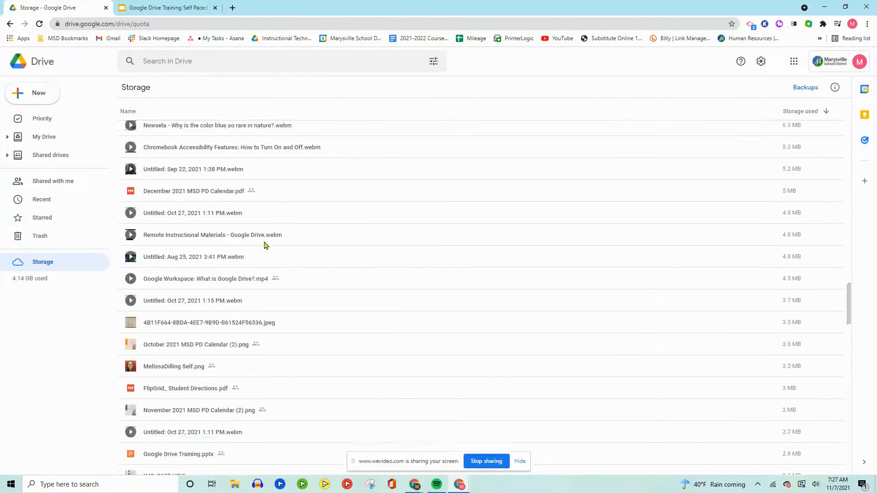
pyautogui.scroll(20, 265, 245)
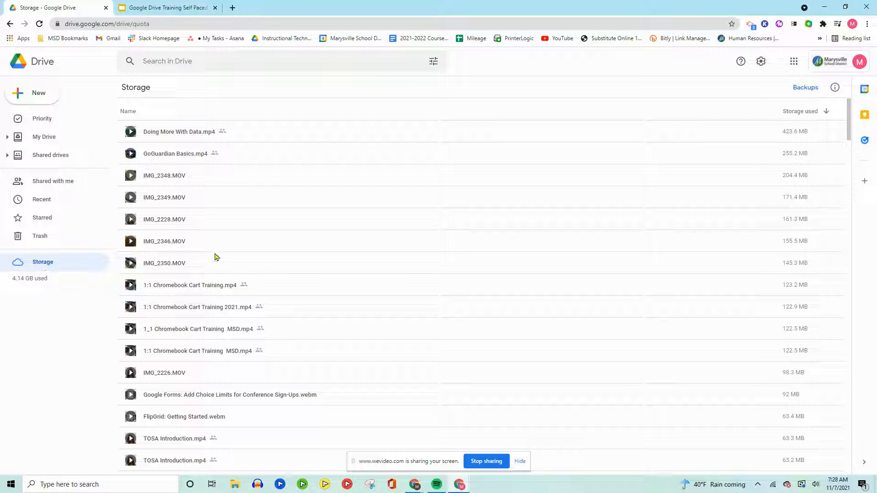
# Revisit the starred items, return to My Drive and check its options for creating and uploading files
pyautogui.click(66, 217)
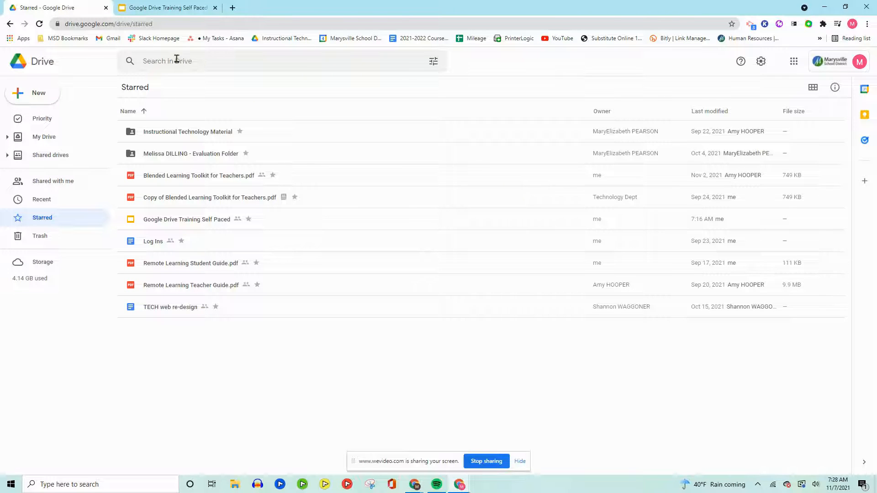
pyautogui.click(46, 136)
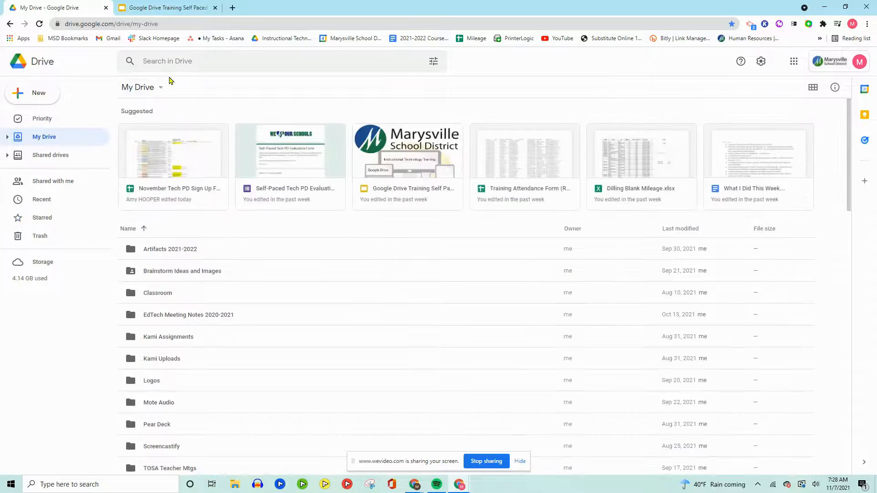
pyautogui.click(161, 88)
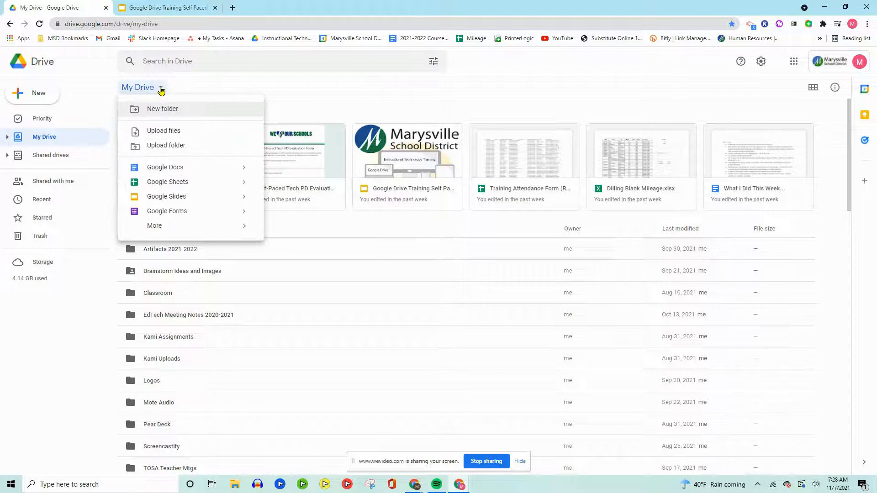
pyautogui.click(282, 97)
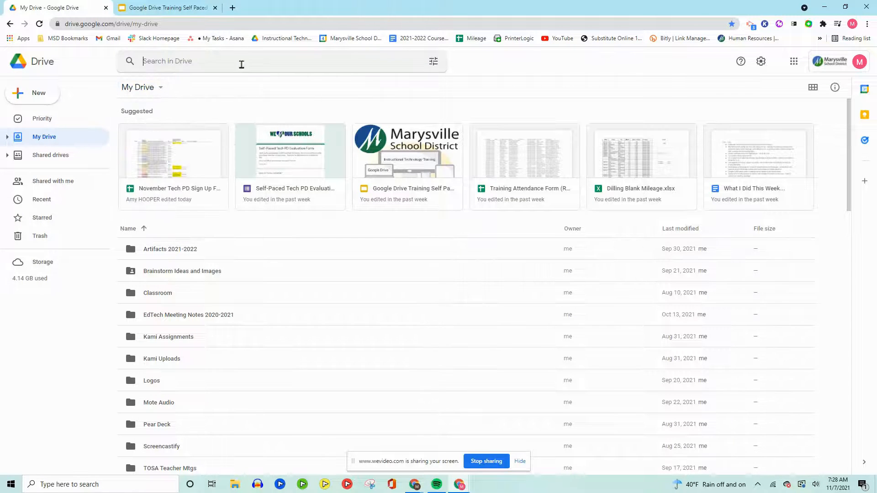
# Search Drive for "google drive", check the suggested files and clear the search
pyautogui.click(359, 62)
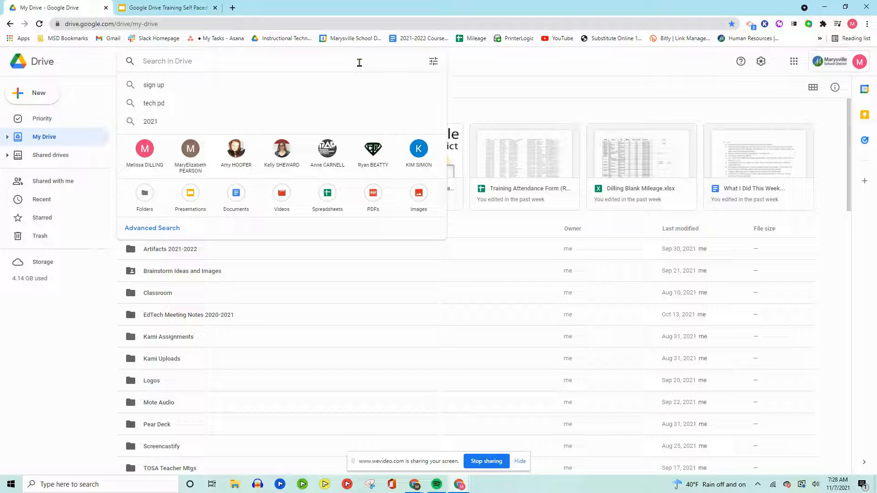
pyautogui.write('google drive')
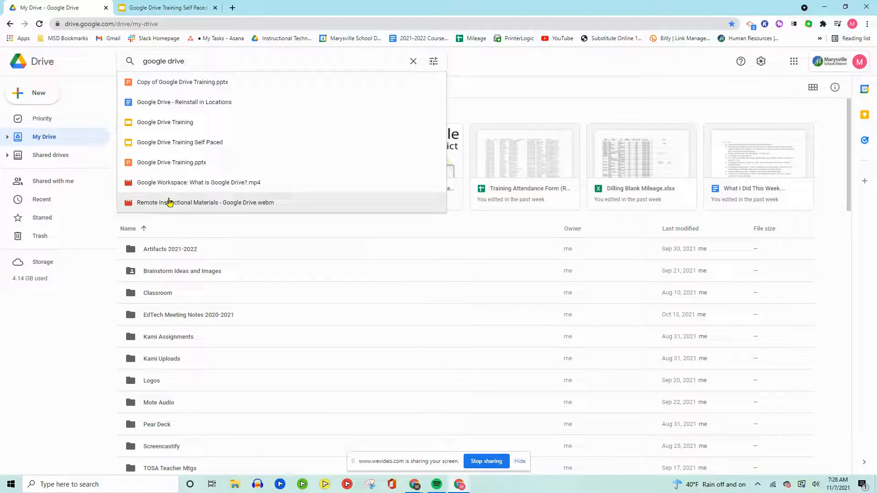
pyautogui.click(413, 61)
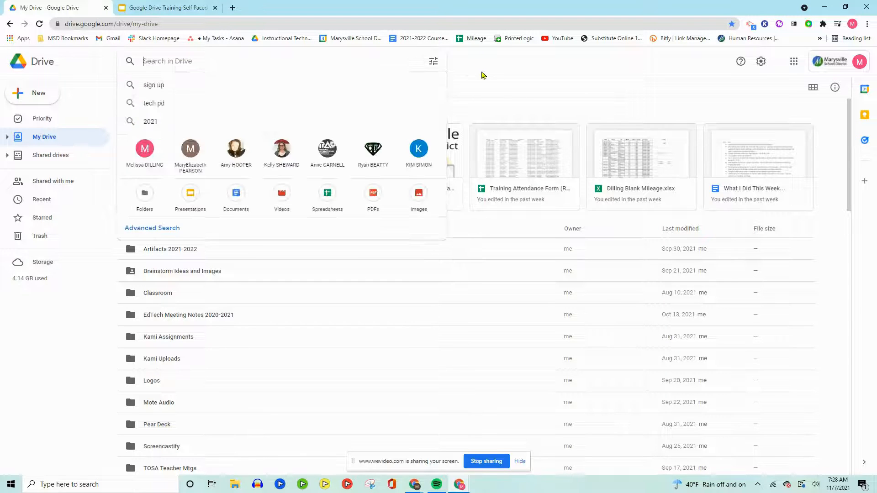
pyautogui.click(653, 122)
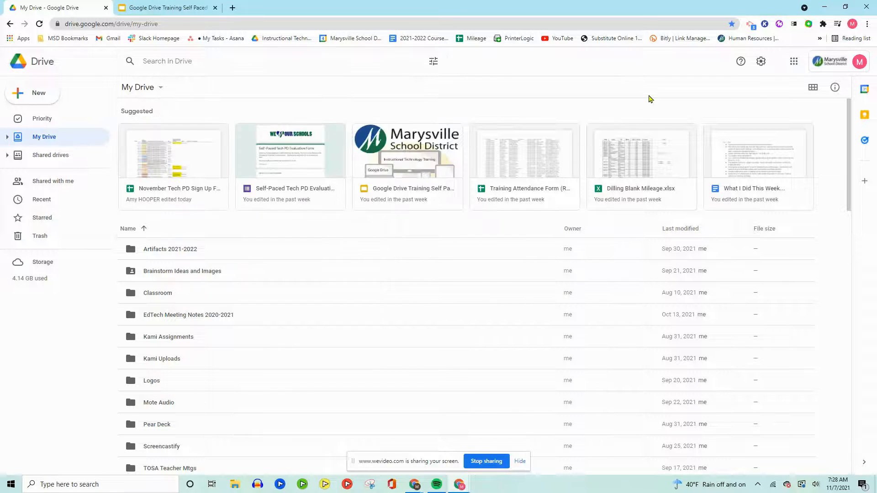
# Compare the list and grid layouts of My Drive, keep grid view and browse the file thumbnails
pyautogui.click(814, 89)
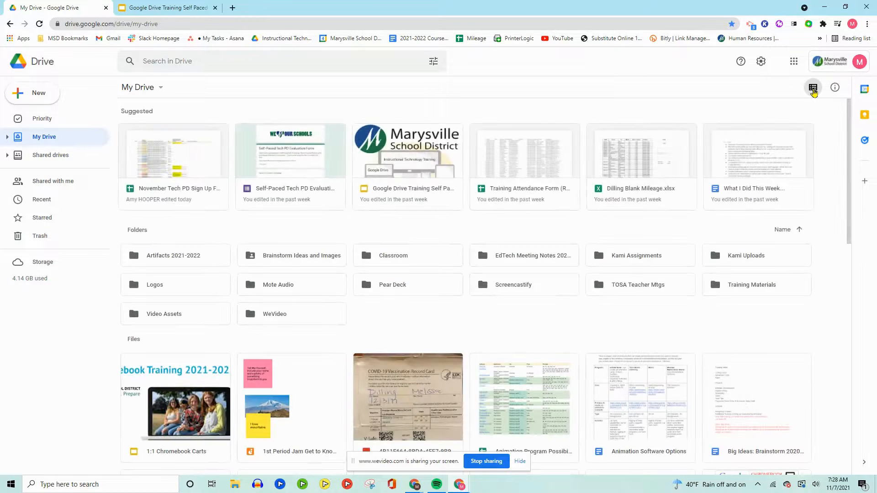
pyautogui.click(813, 89)
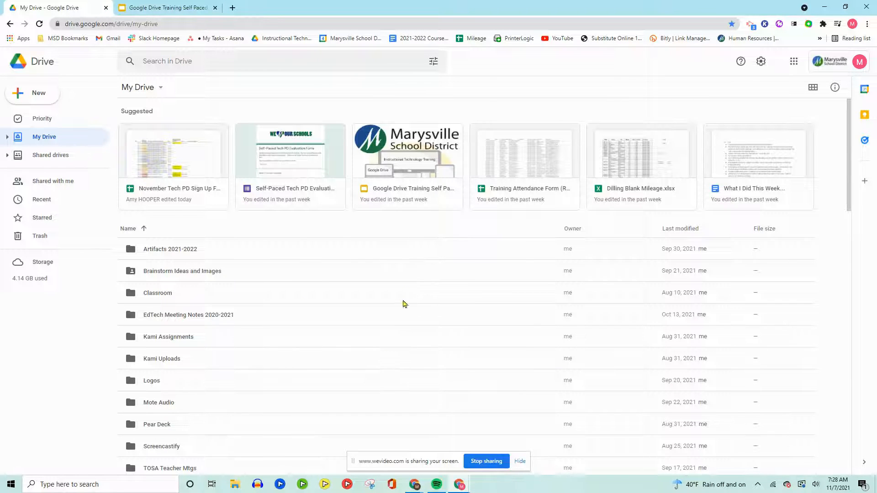
pyautogui.click(812, 87)
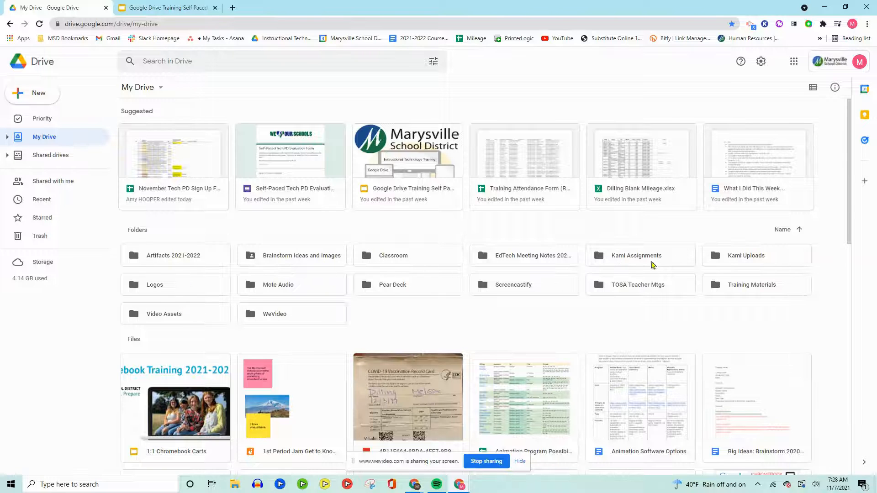
pyautogui.scroll(-9, 468, 292)
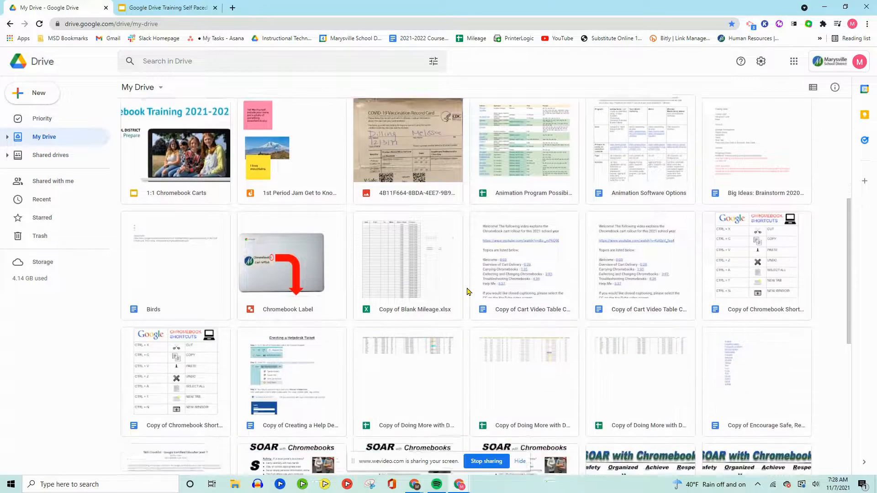
pyautogui.scroll(-2, 468, 291)
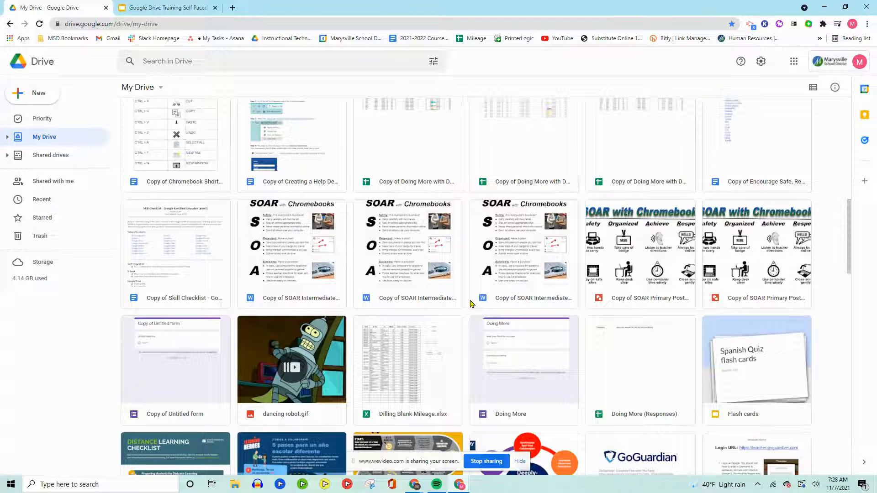
pyautogui.scroll(10, 472, 304)
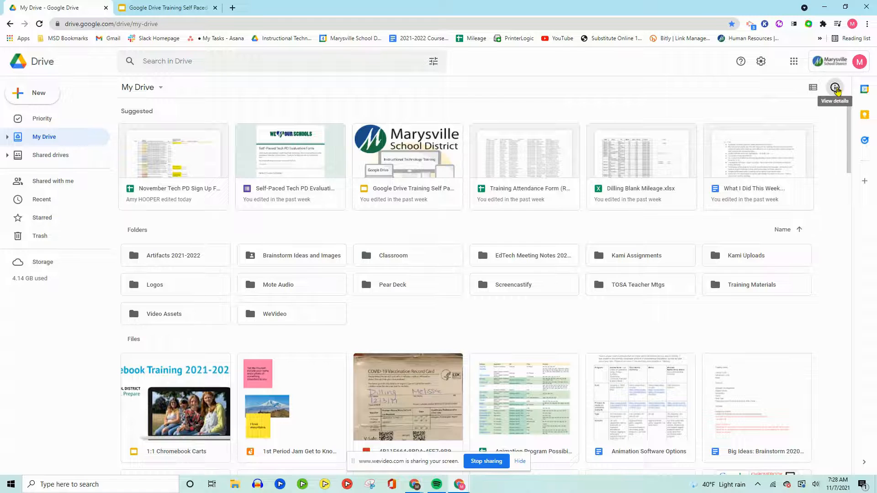
# Show the details of the Animation Program Possibilities spreadsheet in My Drive
pyautogui.click(835, 88)
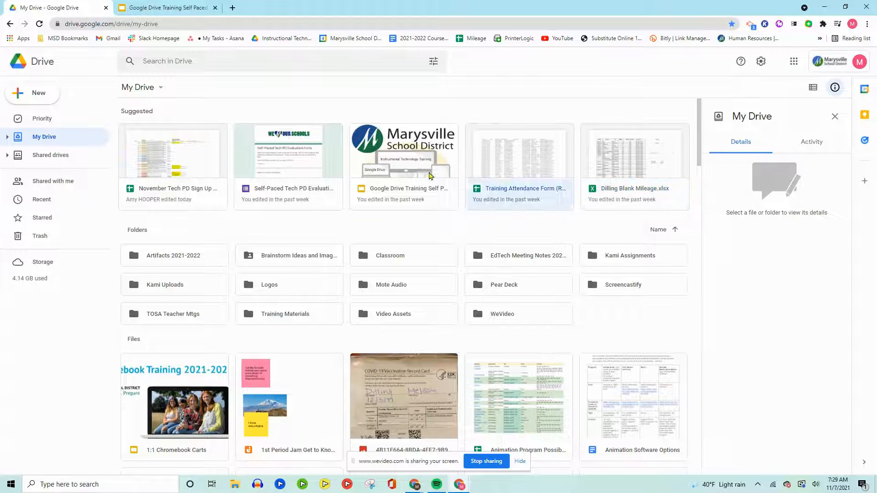
pyautogui.click(512, 376)
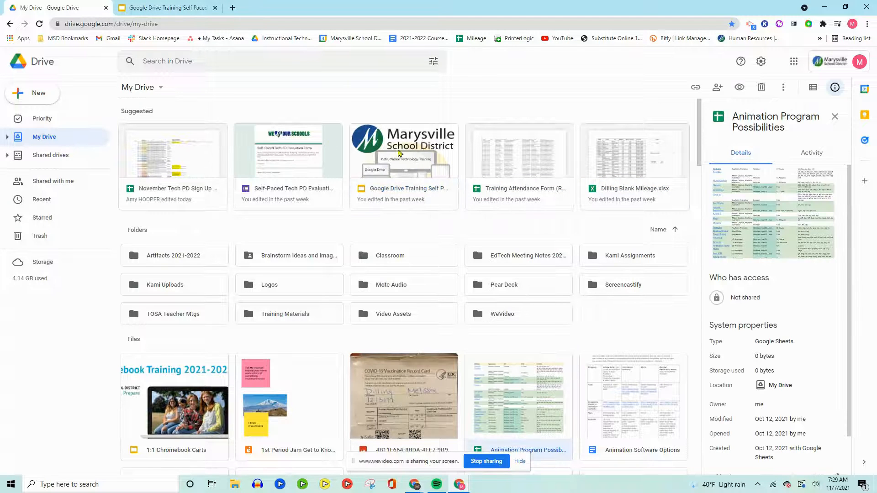
# Review the details and activity history of the Animation Program Possibilities spreadsheet, and close its information
pyautogui.scroll(-4, 527, 209)
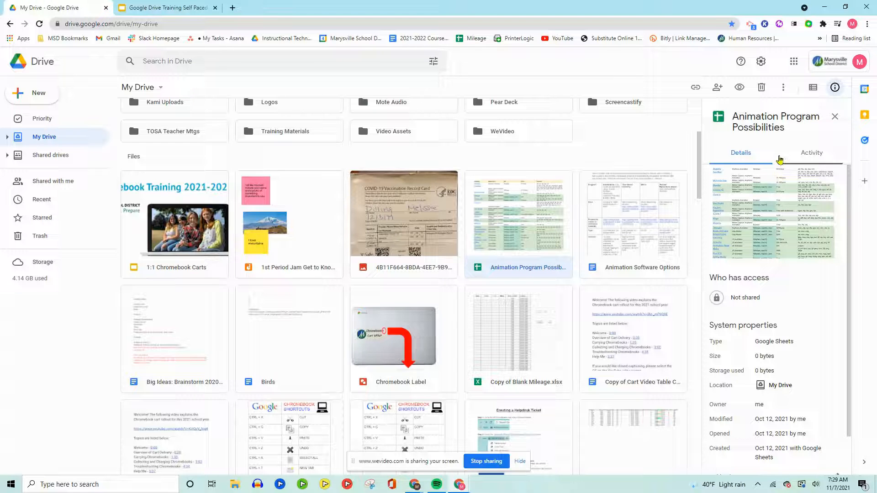
pyautogui.scroll(-1, 796, 330)
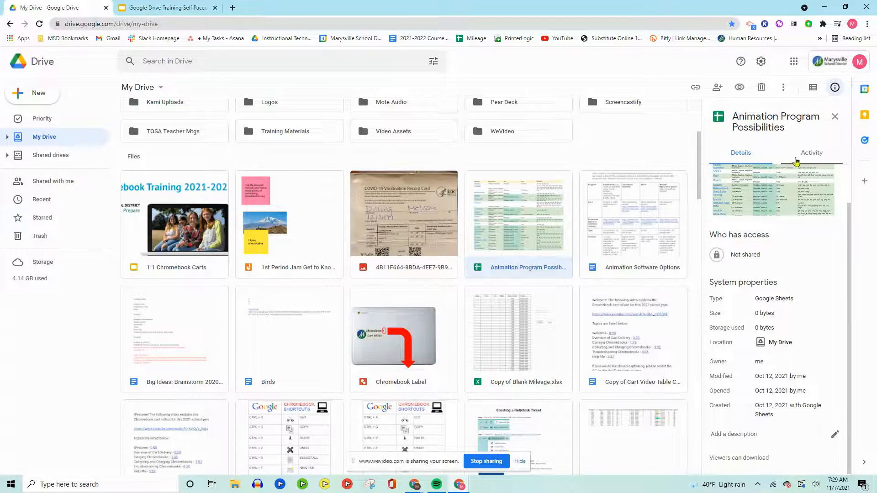
pyautogui.click(815, 156)
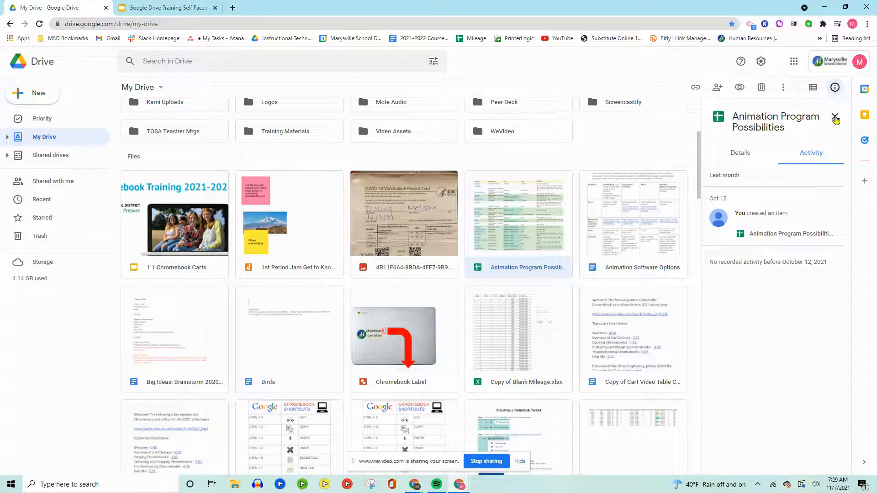
pyautogui.click(835, 118)
pyautogui.scroll(5, 768, 178)
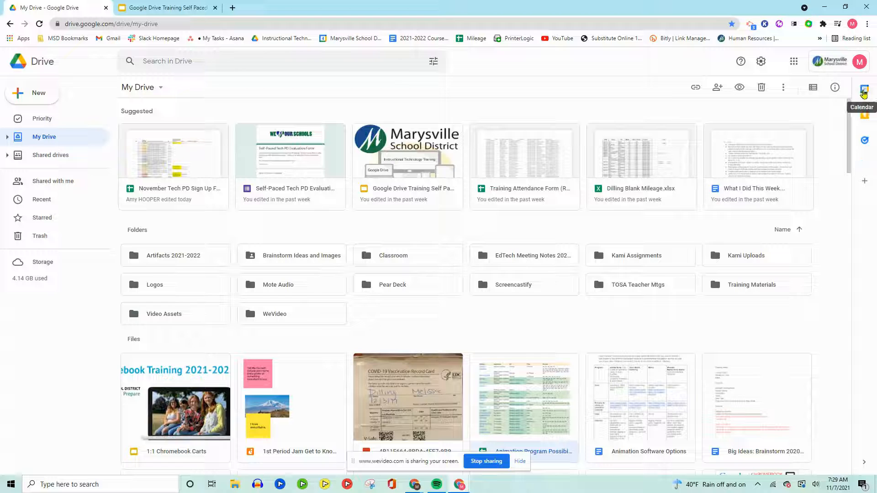
# Show Google Calendar beside My Drive, check its view options and close the calendar
pyautogui.click(864, 93)
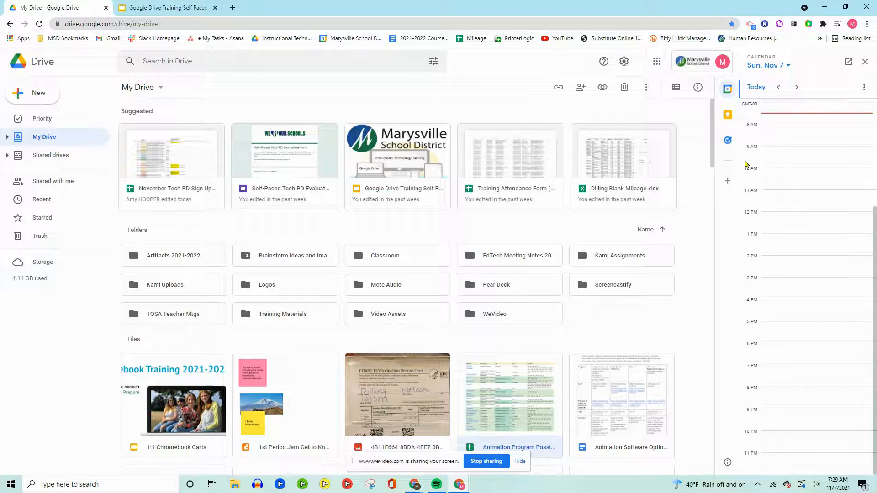
pyautogui.click(864, 90)
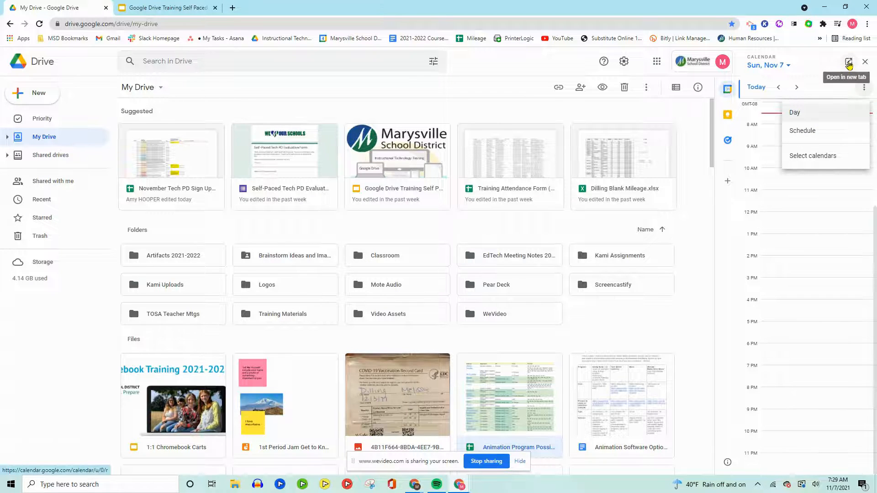
pyautogui.click(865, 64)
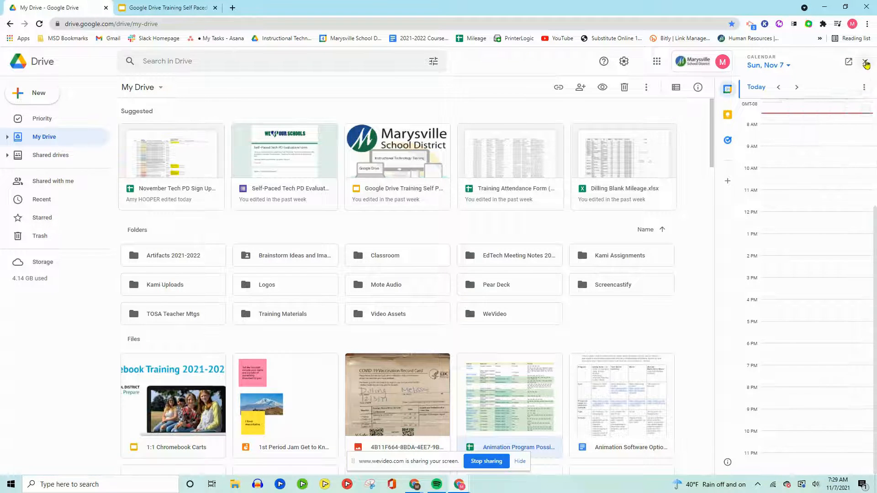
pyautogui.click(865, 64)
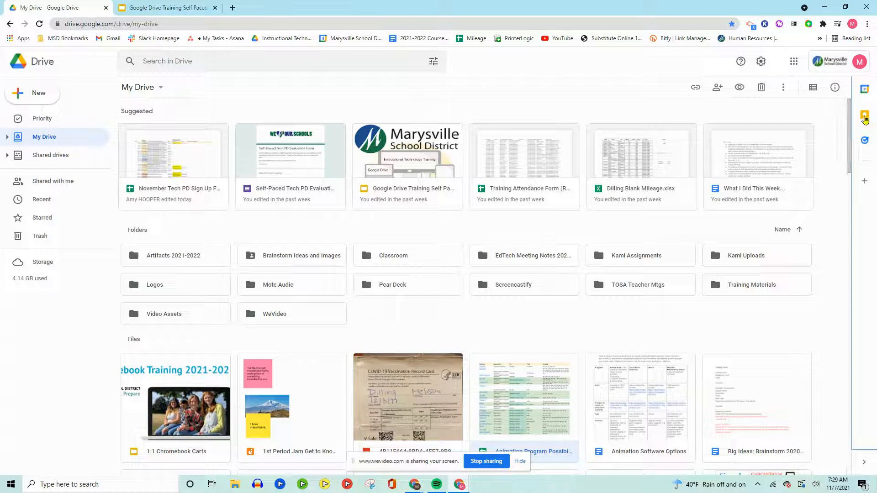
# Show Google Keep beside My Drive, look at a blank note's fields and close Keep without entering any text
pyautogui.click(865, 118)
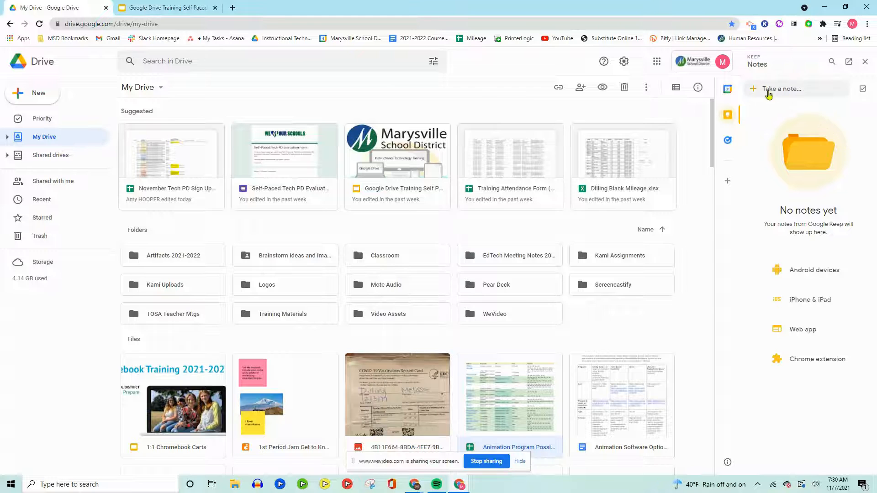
pyautogui.click(779, 91)
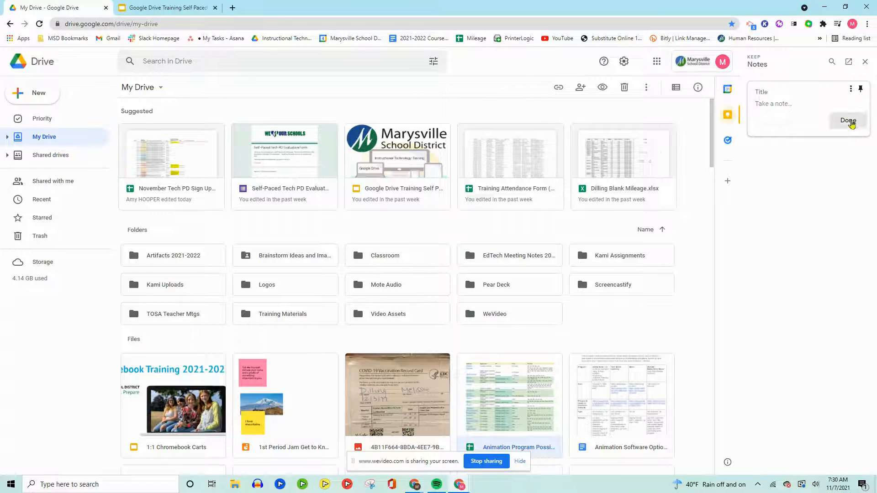
pyautogui.click(849, 121)
pyautogui.click(865, 61)
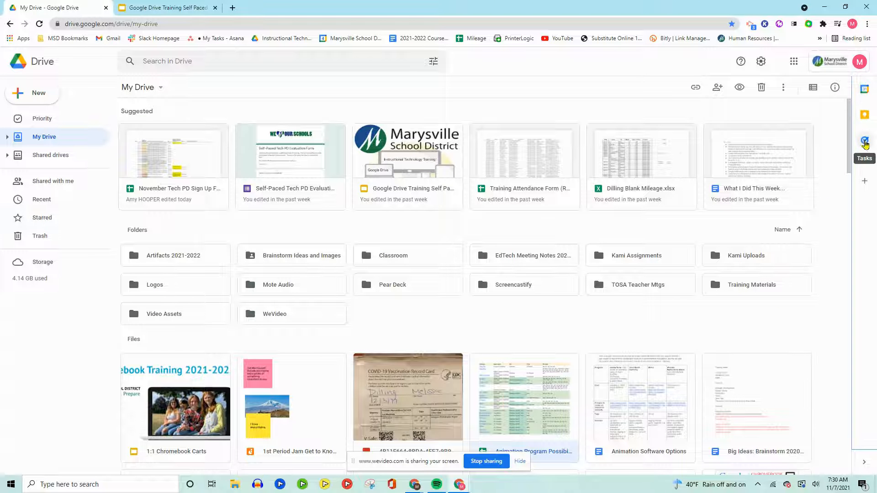
# Get started with Google Tasks beside My Drive, add a blank task to My Tasks and close Tasks
pyautogui.click(863, 143)
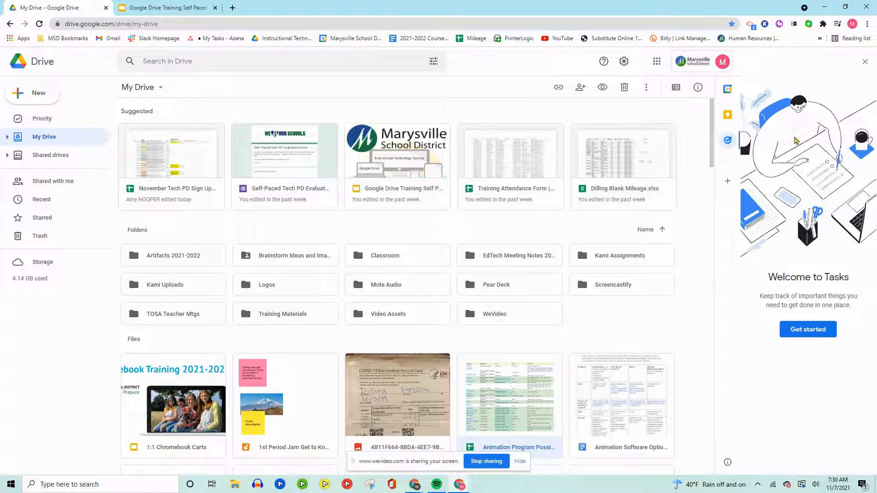
pyautogui.click(808, 330)
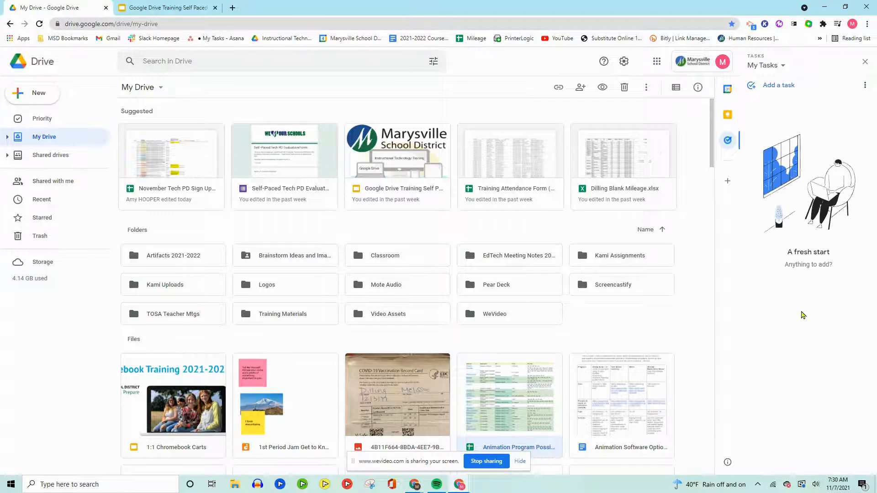
pyautogui.click(774, 85)
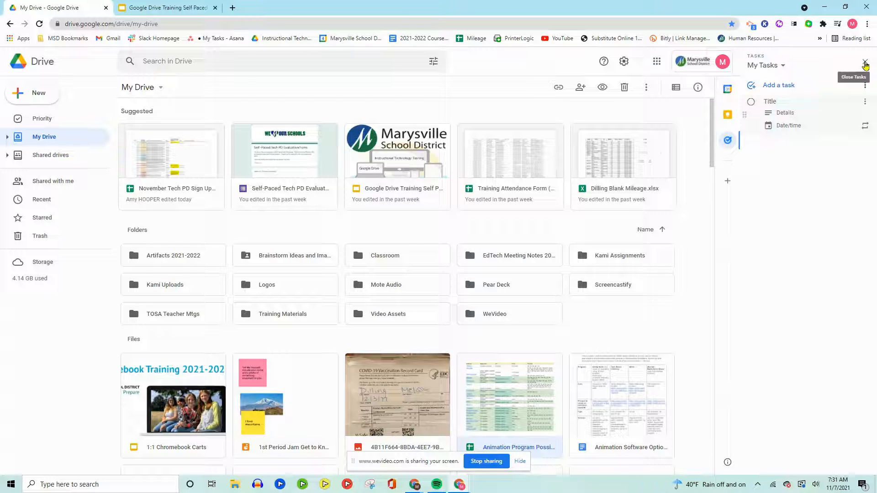
pyautogui.click(865, 63)
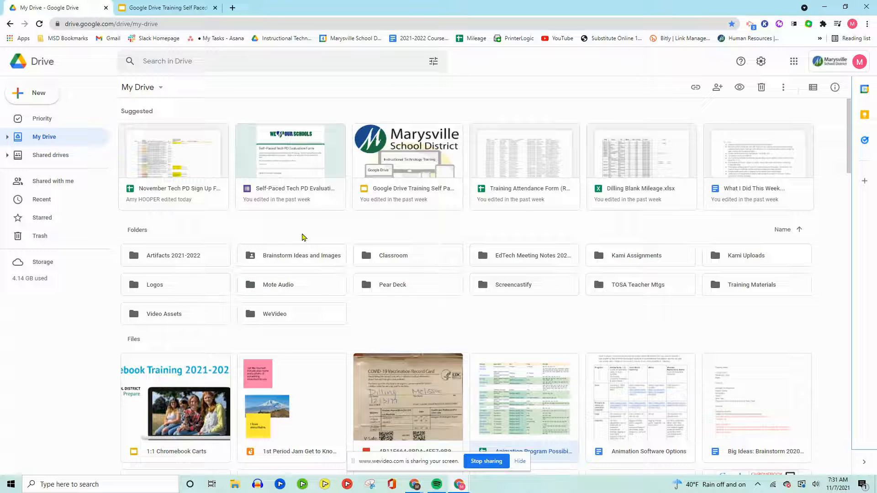
# Search Drive for "google drive" and open the Google Drive Training Self Paced presentation from the suggestions
pyautogui.scroll(-5, 275, 247)
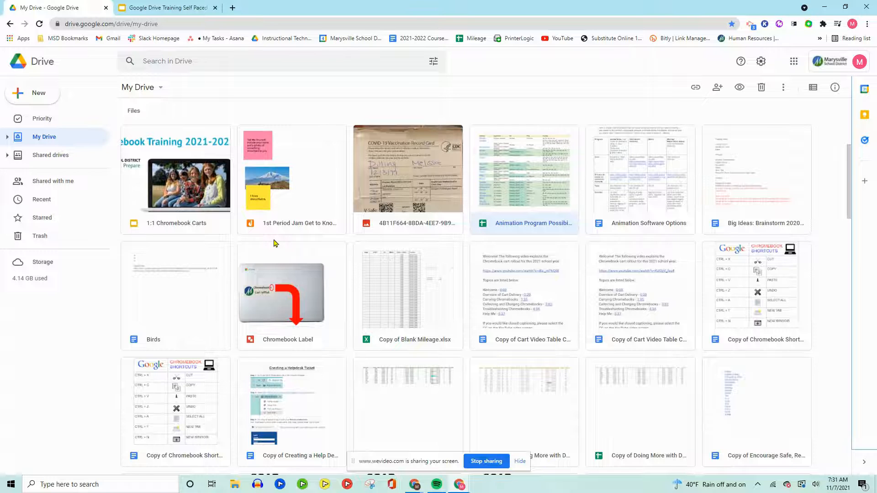
pyautogui.scroll(5, 318, 283)
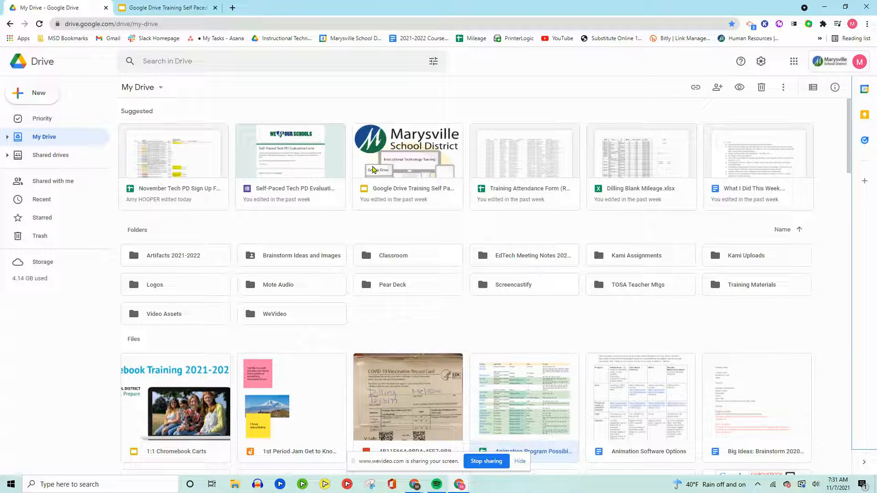
pyautogui.click(174, 58)
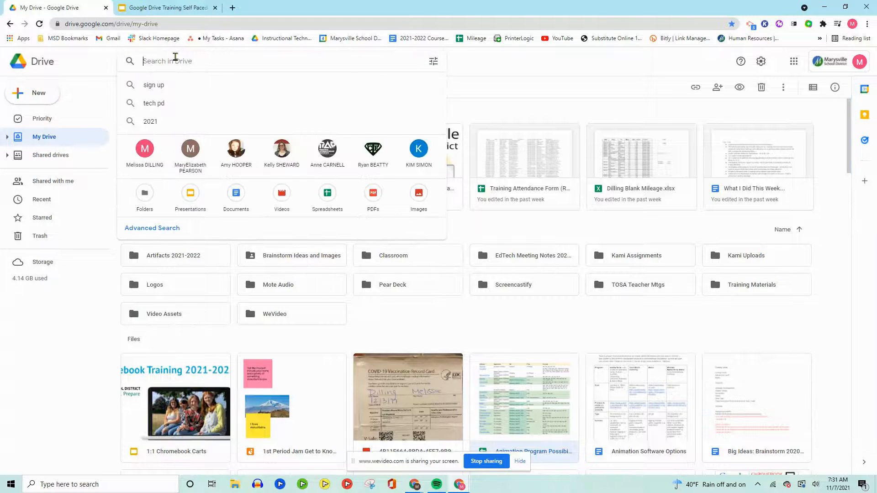
pyautogui.write('google drive')
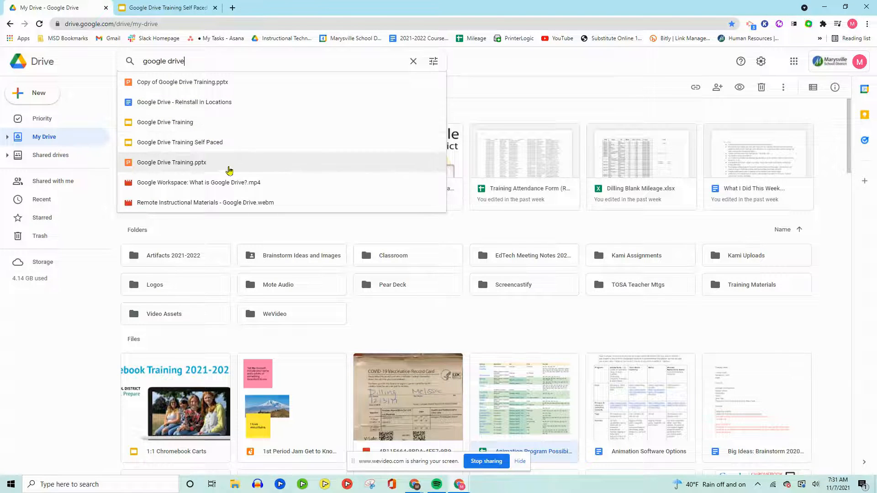
pyautogui.click(203, 144)
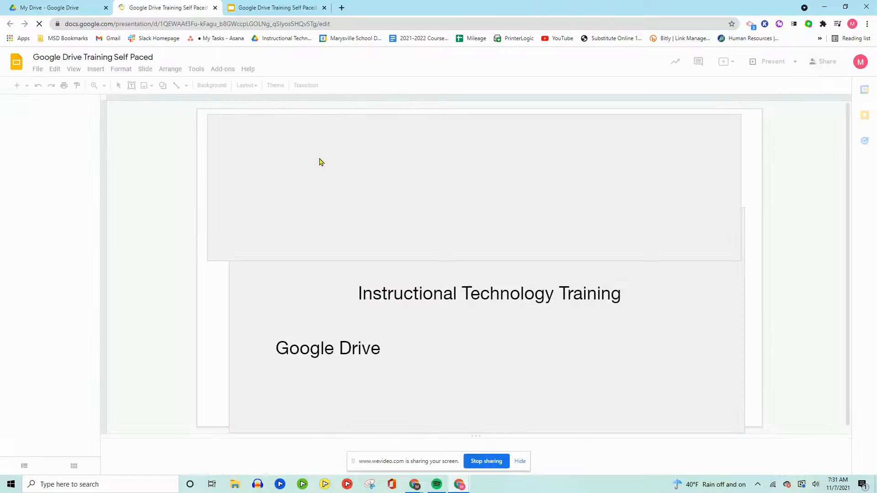
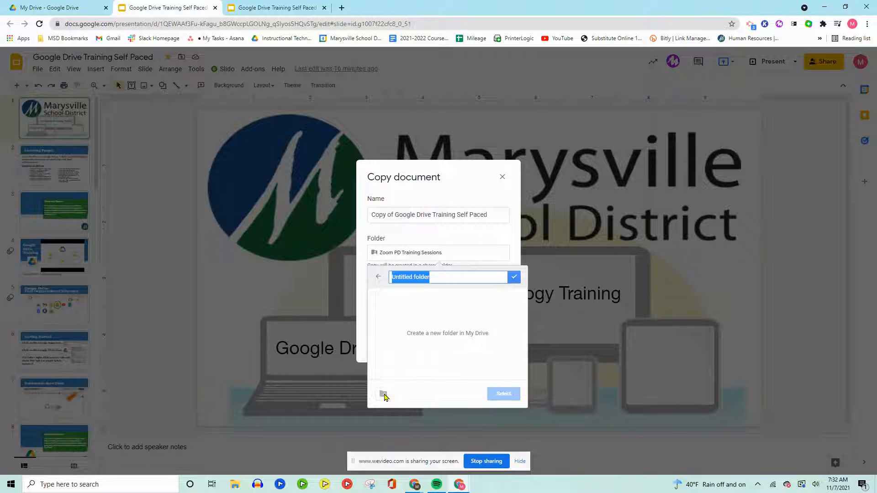
# Create a My Drive folder named Test and save Copy of Google Drive Training Self Paced in it
pyautogui.write('Test')
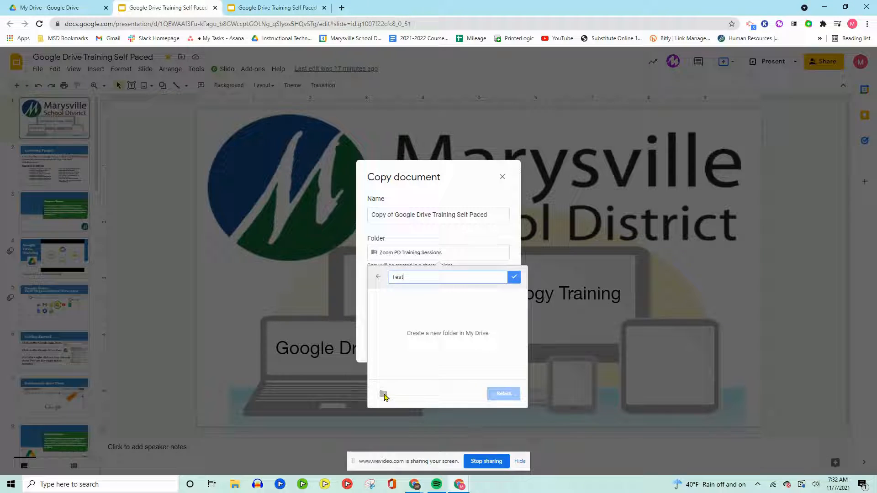
pyautogui.press('Return')
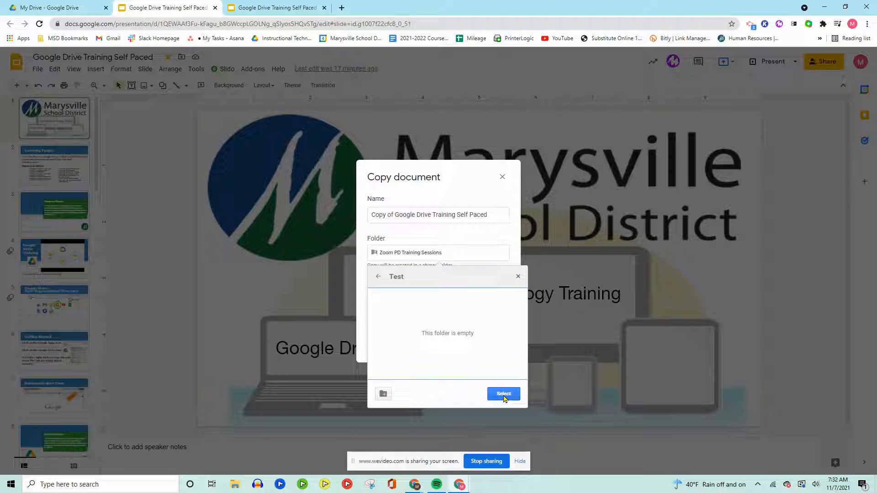
pyautogui.click(504, 395)
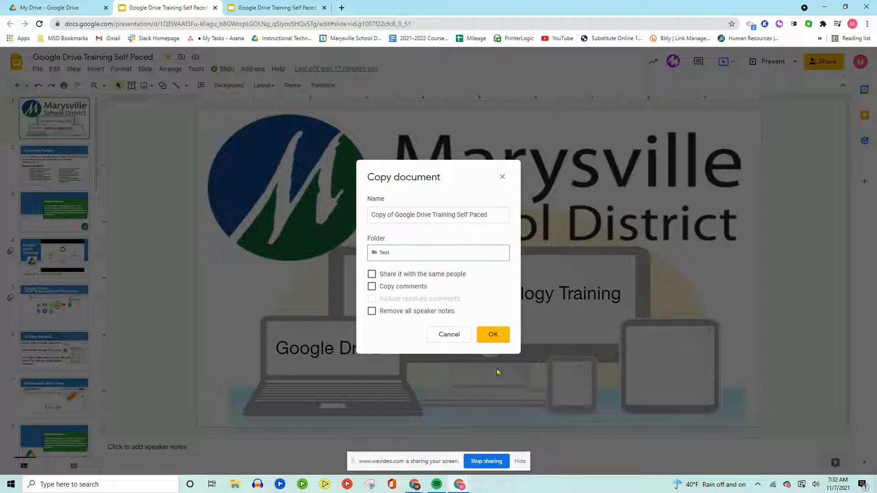
pyautogui.click(494, 335)
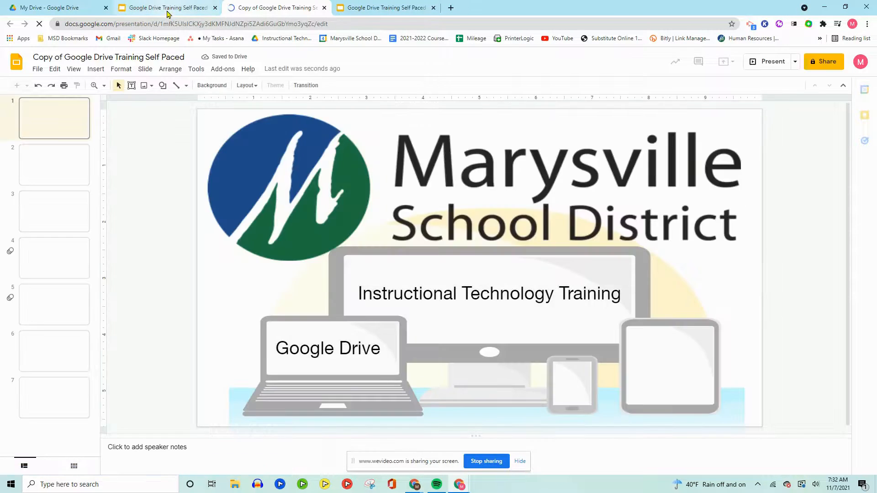
# Refresh My Drive, open the Test folder to check for the copied presentation, and return to My Drive
pyautogui.click(167, 11)
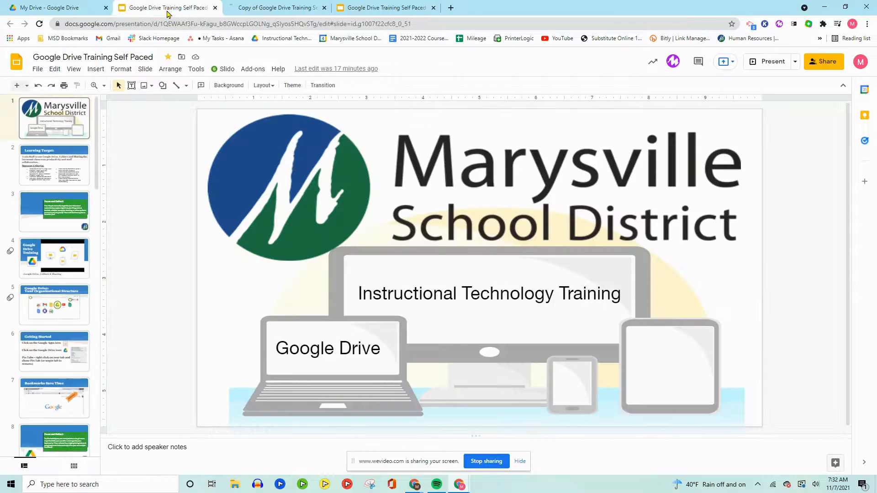
pyautogui.click(67, 9)
pyautogui.click(38, 26)
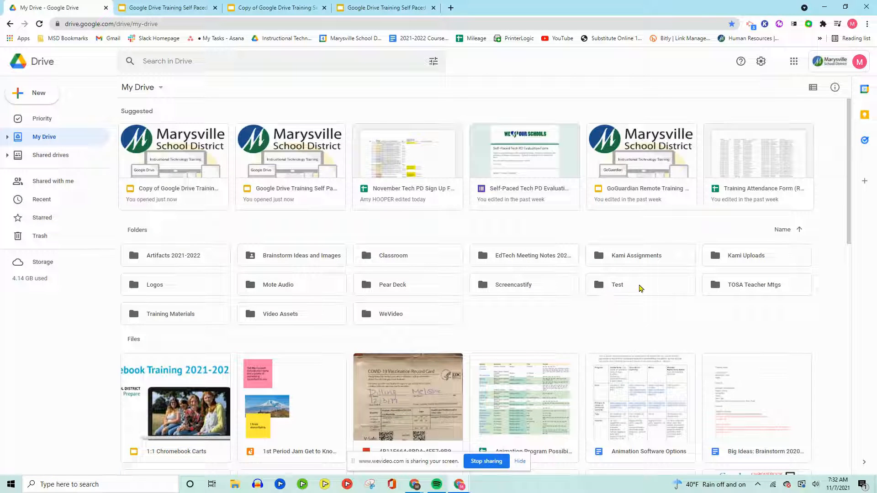
pyautogui.doubleClick(611, 286)
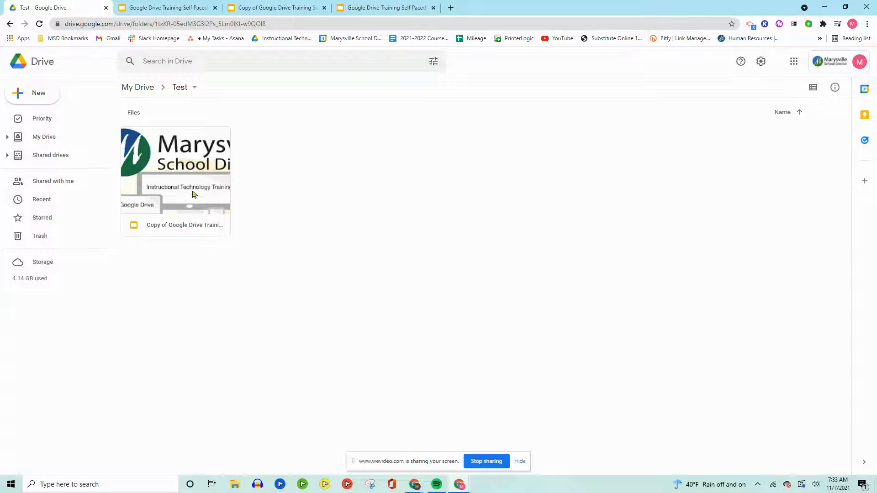
pyautogui.click(139, 89)
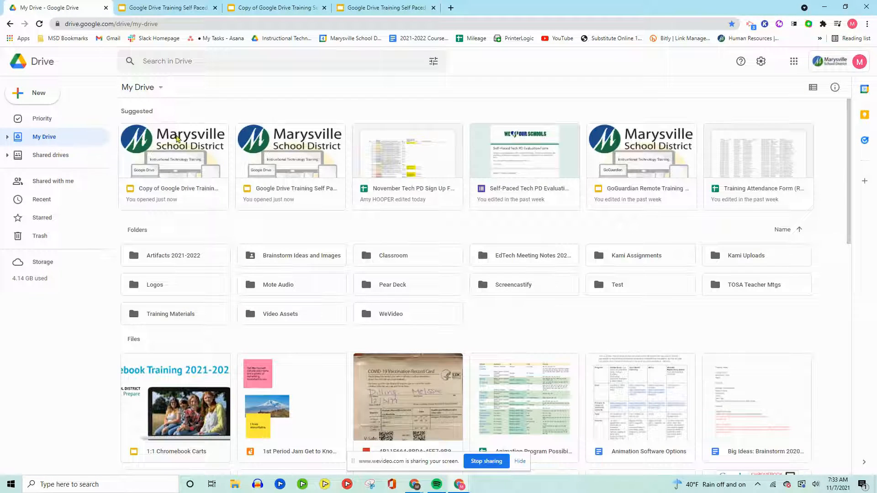
pyautogui.click(618, 287)
pyautogui.doubleClick(618, 287)
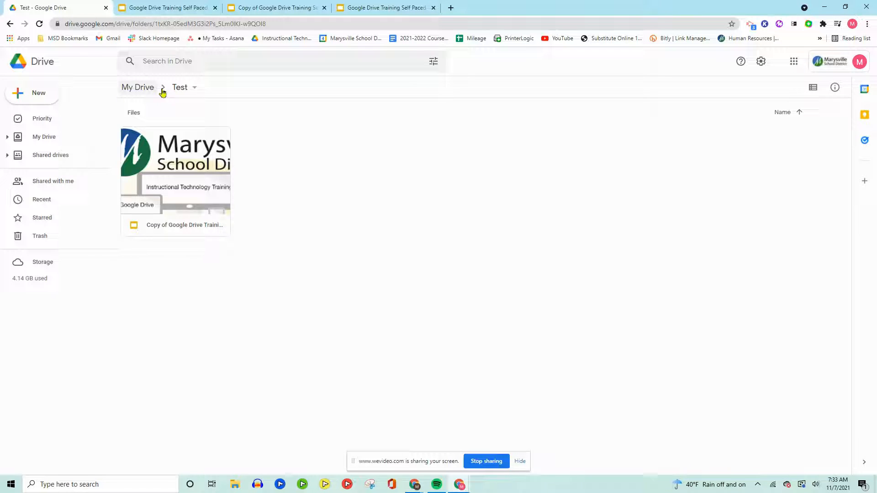
pyautogui.click(146, 88)
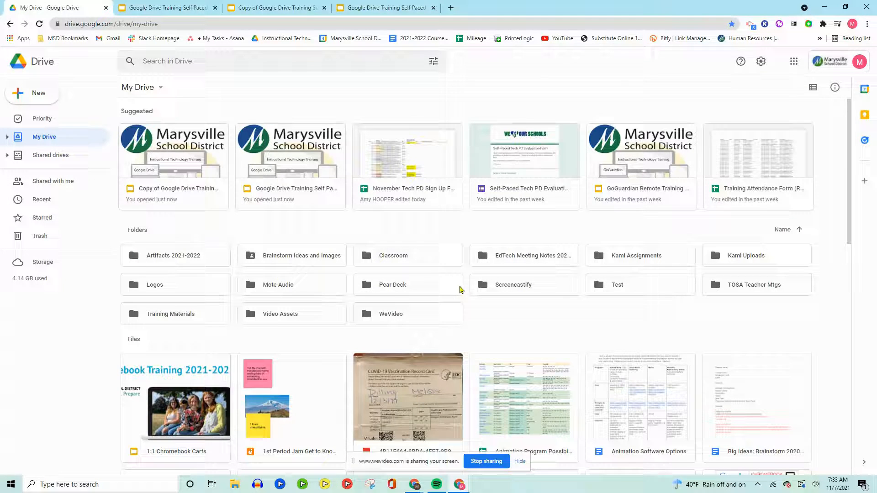
pyautogui.scroll(-2, 556, 310)
pyautogui.scroll(2, 552, 310)
pyautogui.scroll(-2, 630, 293)
pyautogui.scroll(2, 626, 290)
# Start sharing the Test folder with a colleague, look at the Viewer, Commenter and Editor roles, and cancel the invitation
pyautogui.rightClick(613, 286)
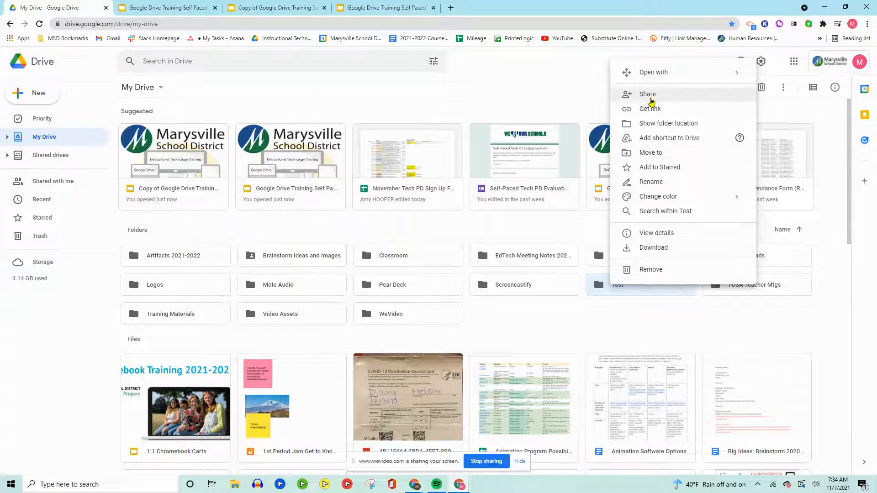
pyautogui.click(651, 95)
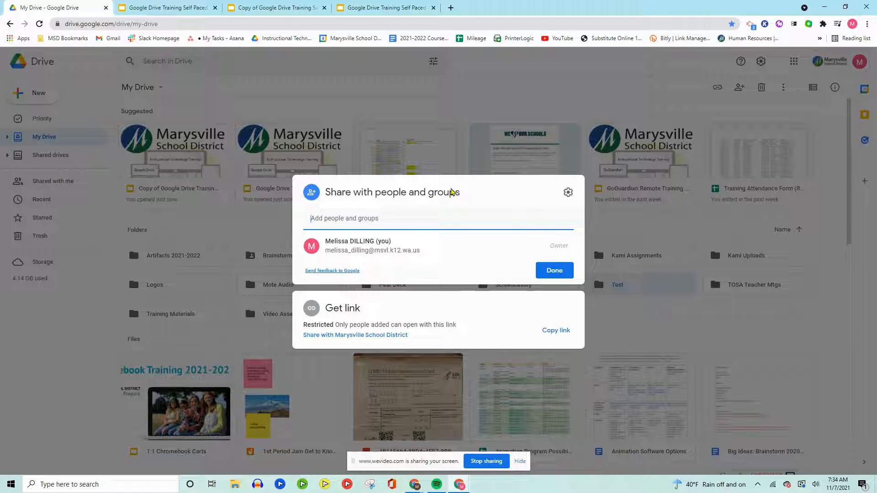
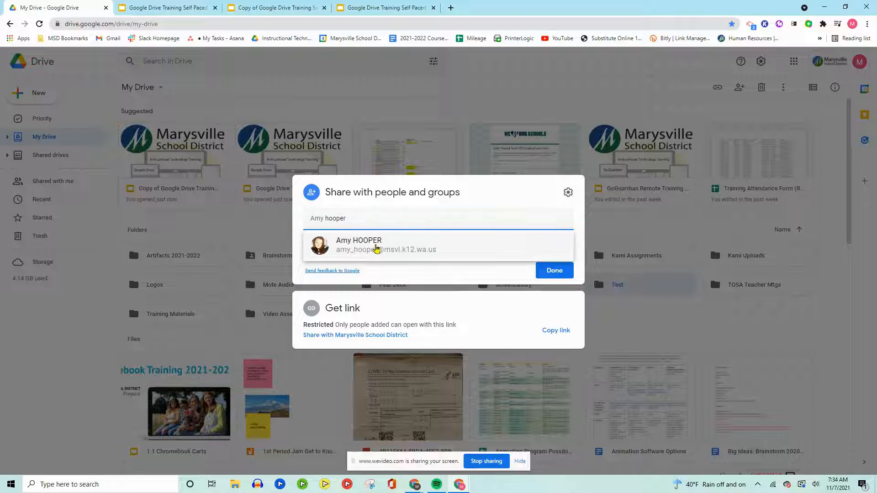
pyautogui.click(373, 244)
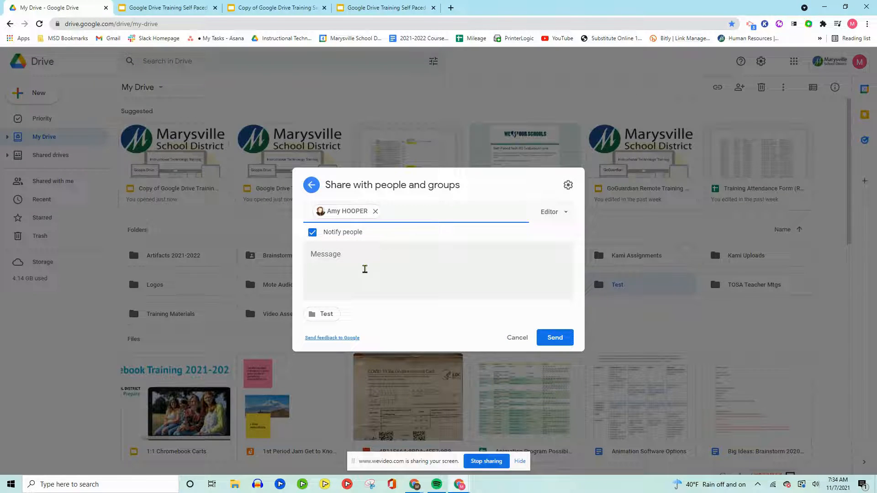
pyautogui.click(556, 215)
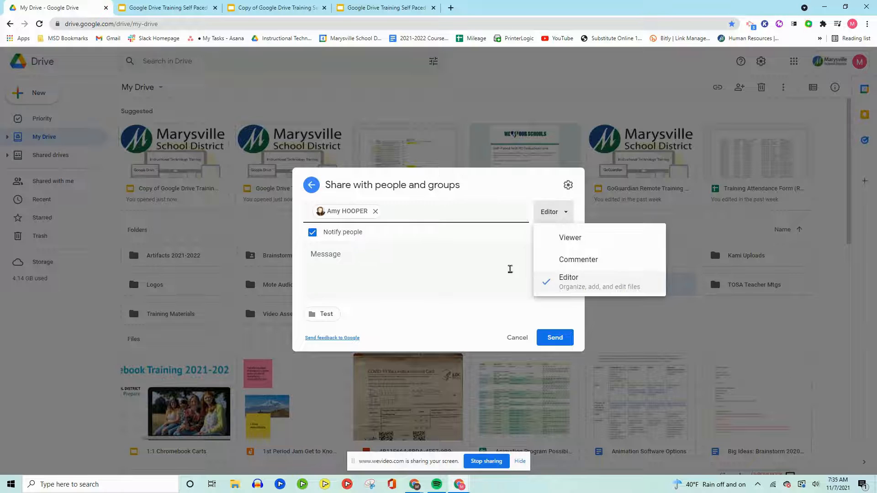
pyautogui.click(518, 339)
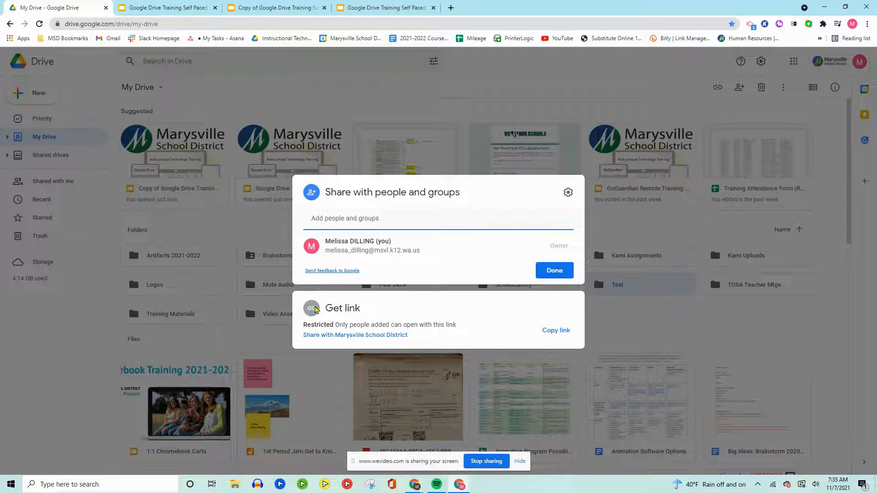
# Set the Test folder's link access to Marysville School District with the Editor role
pyautogui.moveTo(306, 327); pyautogui.dragTo(439, 329)
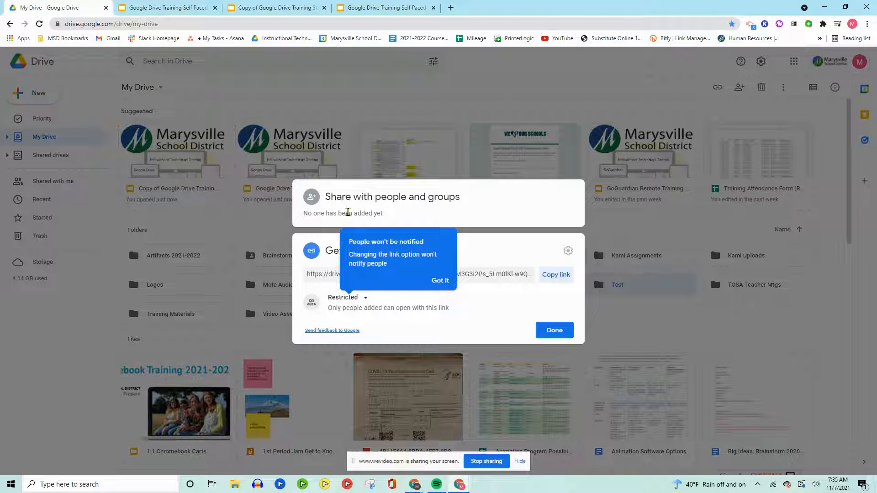
pyautogui.click(439, 279)
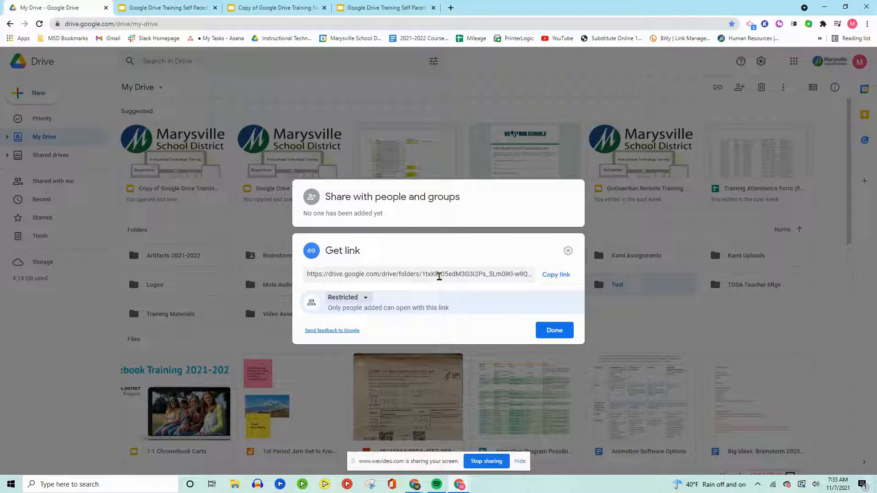
pyautogui.click(344, 300)
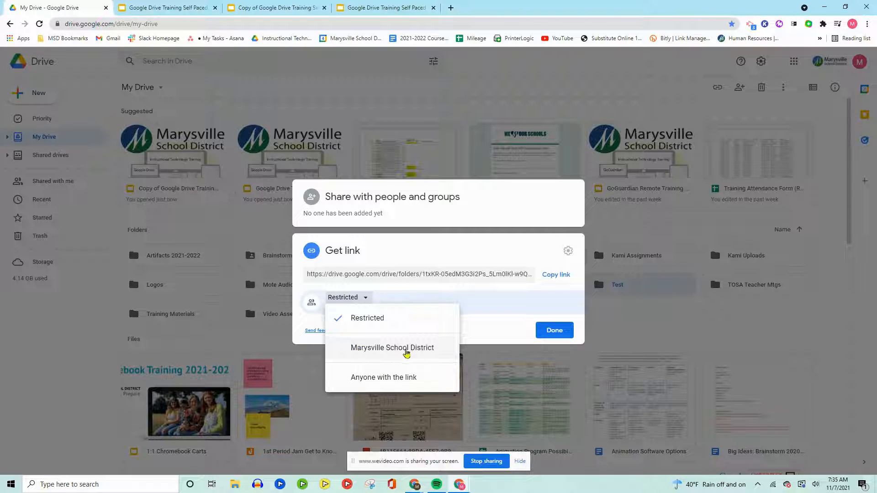
pyautogui.click(405, 348)
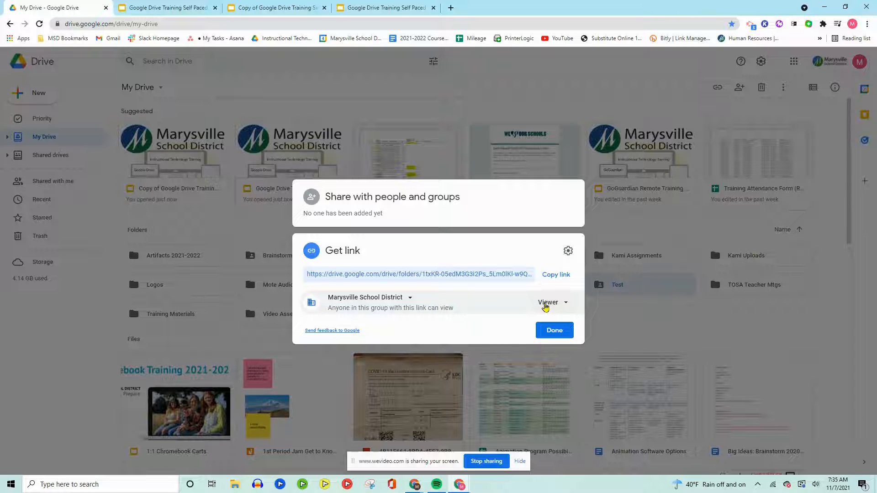
pyautogui.click(546, 305)
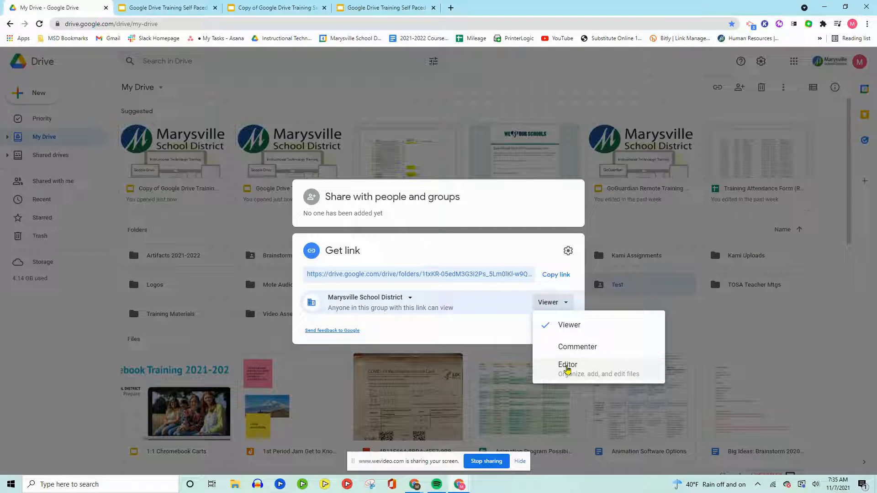
pyautogui.click(567, 368)
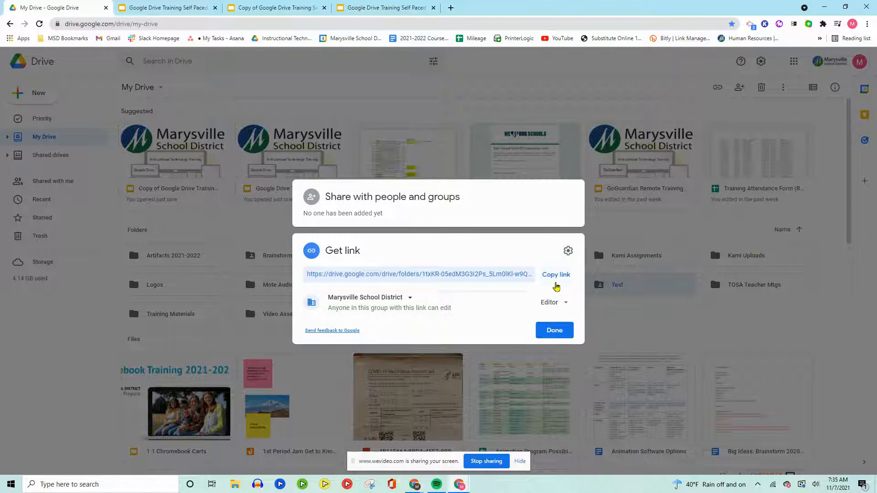
# Set the Test folder's link access to Anyone with the link, with the Viewer role, and finish sharing
pyautogui.click(363, 297)
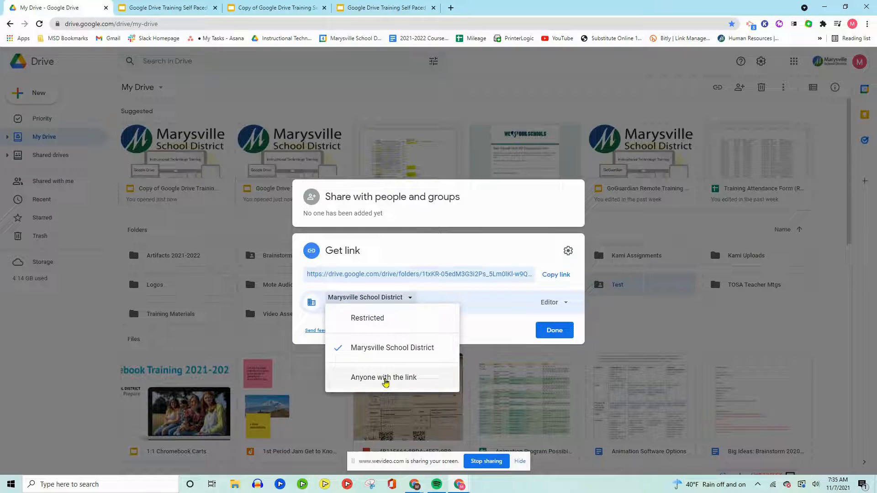
pyautogui.click(385, 378)
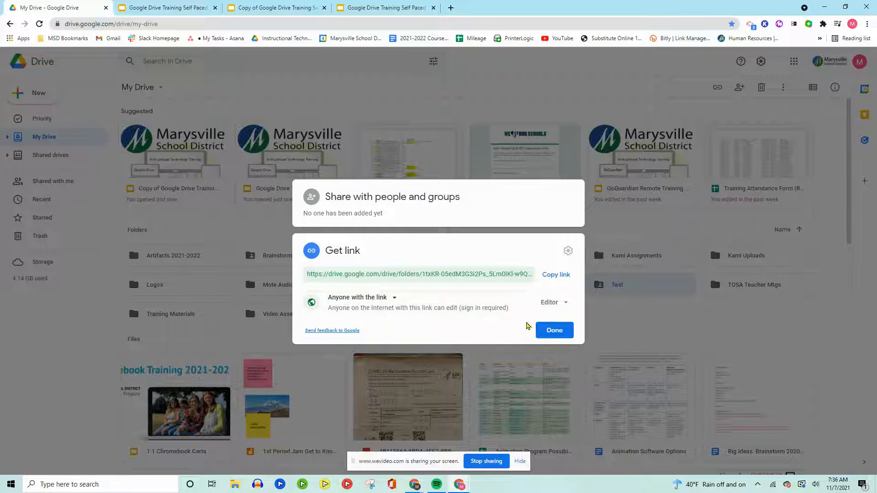
pyautogui.click(554, 302)
pyautogui.click(562, 325)
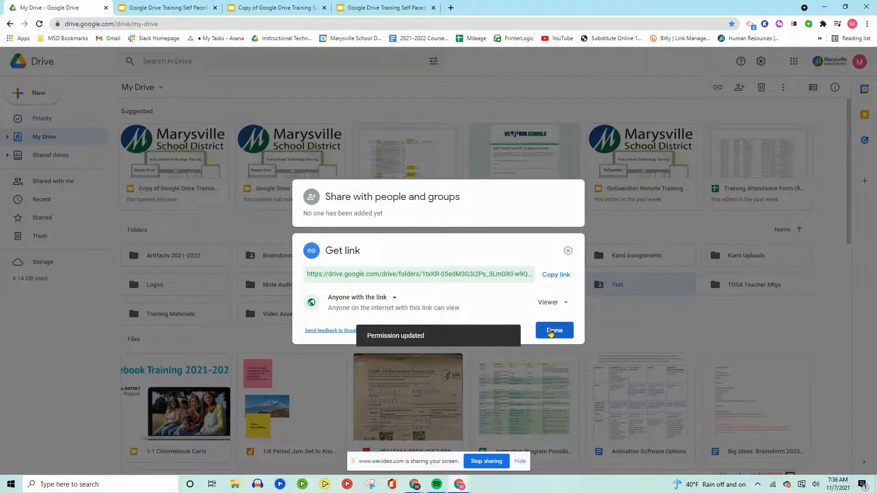
pyautogui.click(554, 330)
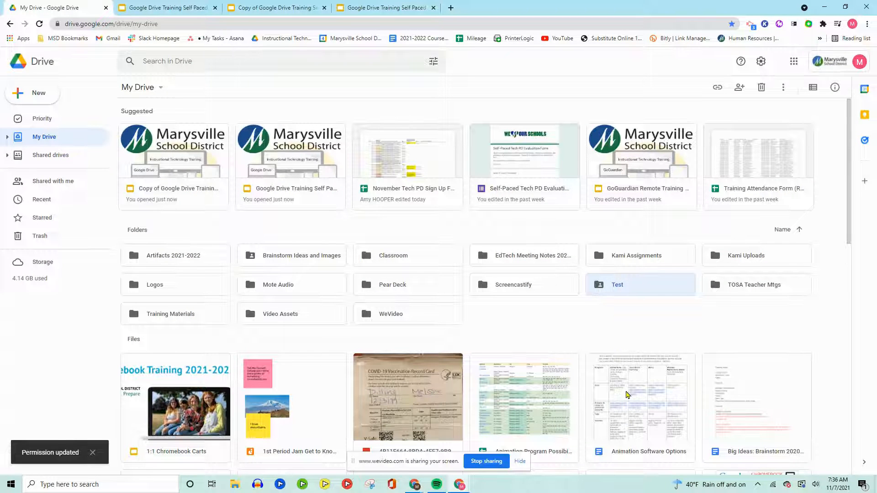
# Look at the available actions for the Animation Software Options document and dismiss them
pyautogui.click(627, 395)
pyautogui.rightClick(627, 395)
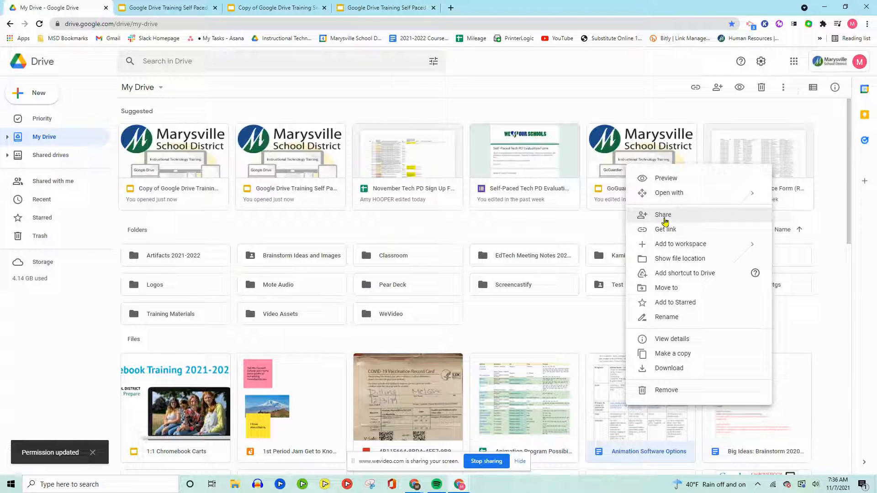
pyautogui.click(571, 334)
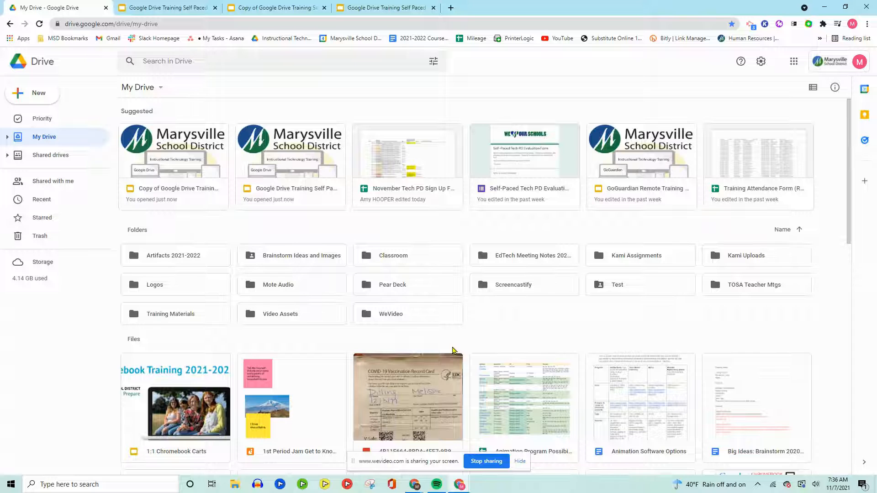
# Copy the Test folder's sharing link and show the folder's location
pyautogui.rightClick(620, 288)
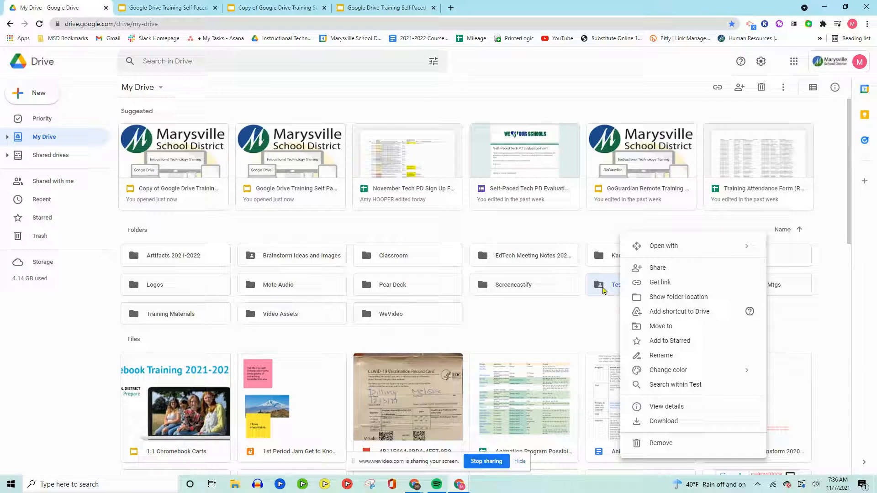
pyautogui.click(648, 284)
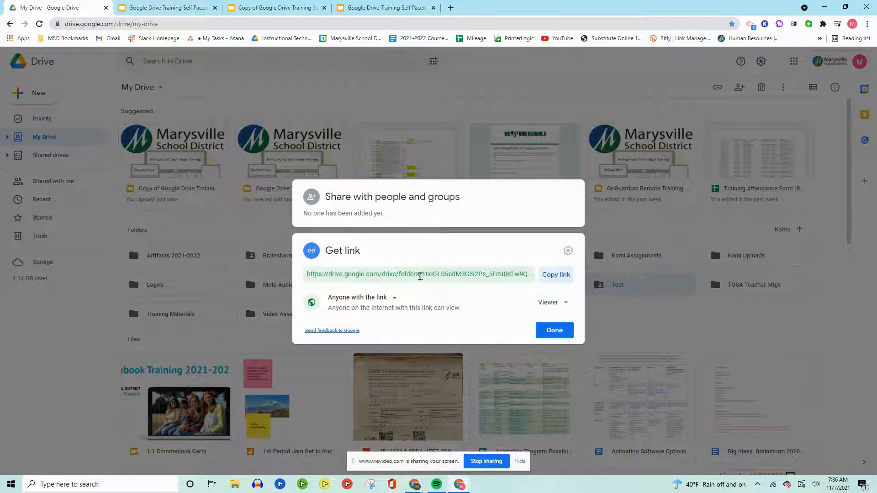
pyautogui.click(560, 278)
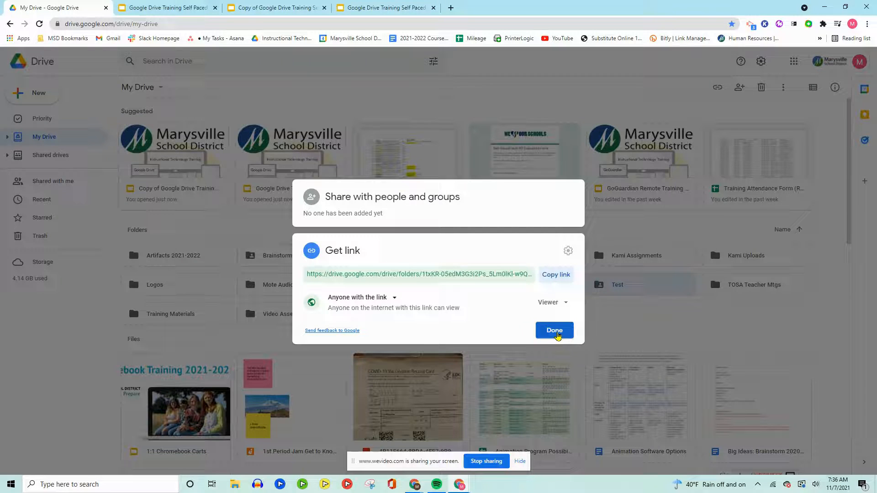
pyautogui.click(558, 336)
pyautogui.rightClick(620, 283)
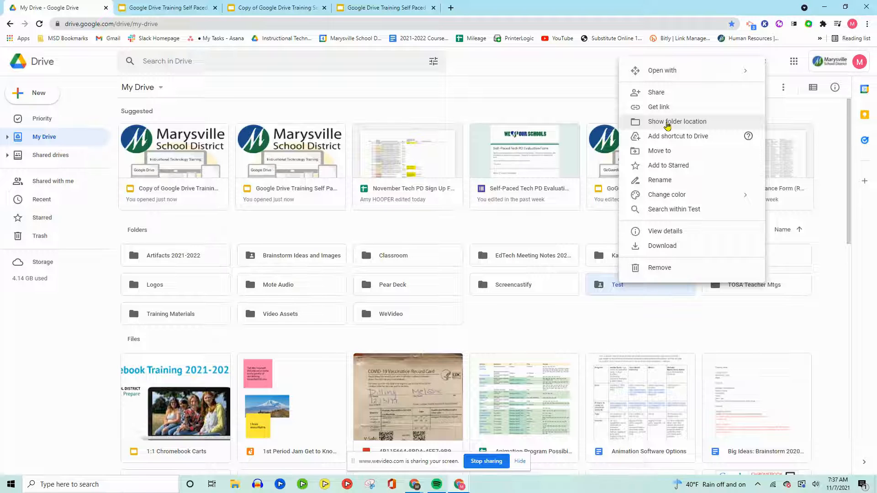
pyautogui.click(667, 123)
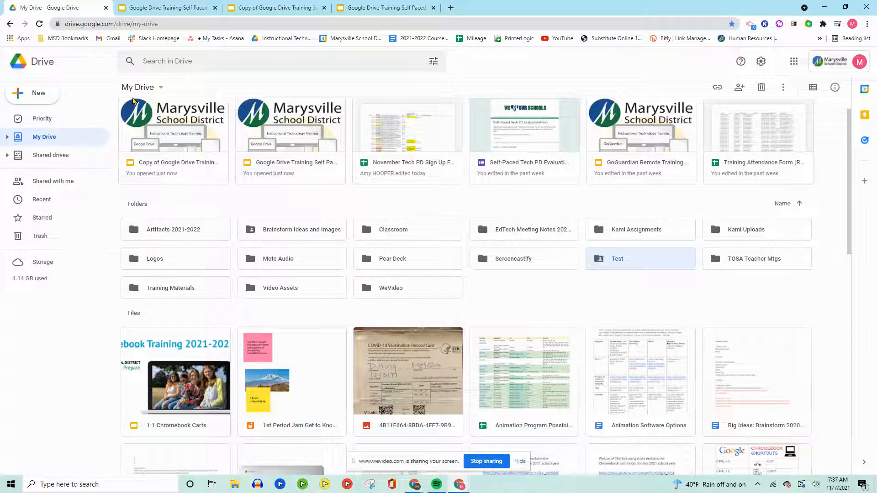
# Add a shortcut to the Test folder in My Drive and check it in the My Drive folder tree
pyautogui.rightClick(661, 261)
pyautogui.moveTo(662, 261)
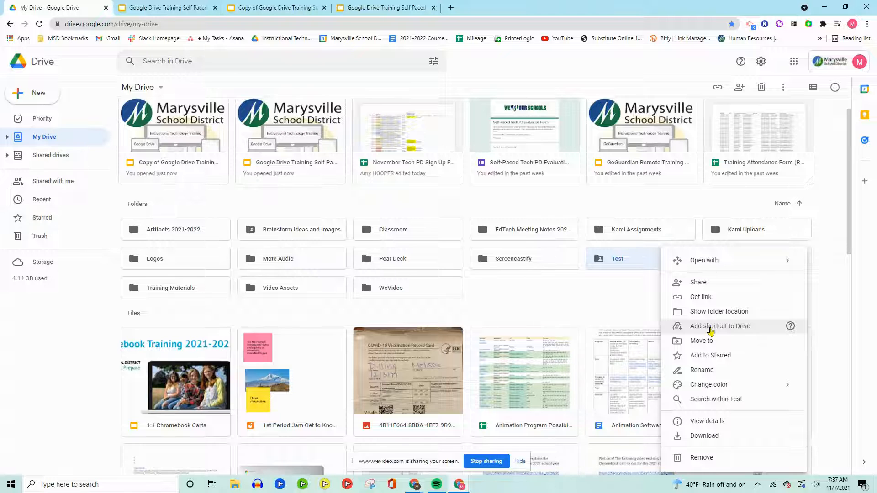
pyautogui.click(710, 331)
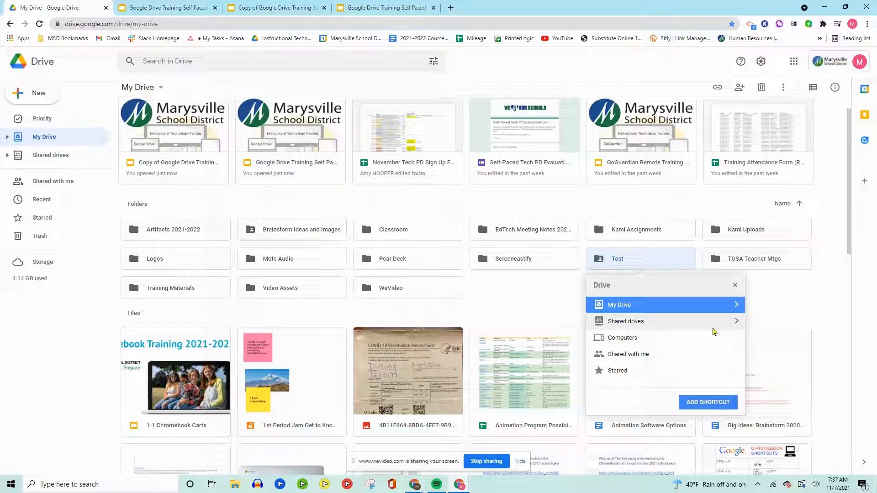
pyautogui.click(720, 402)
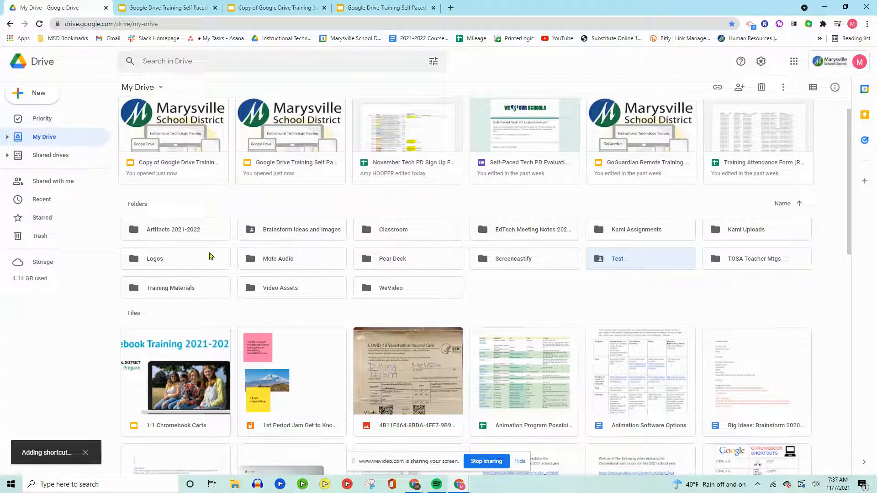
pyautogui.click(7, 136)
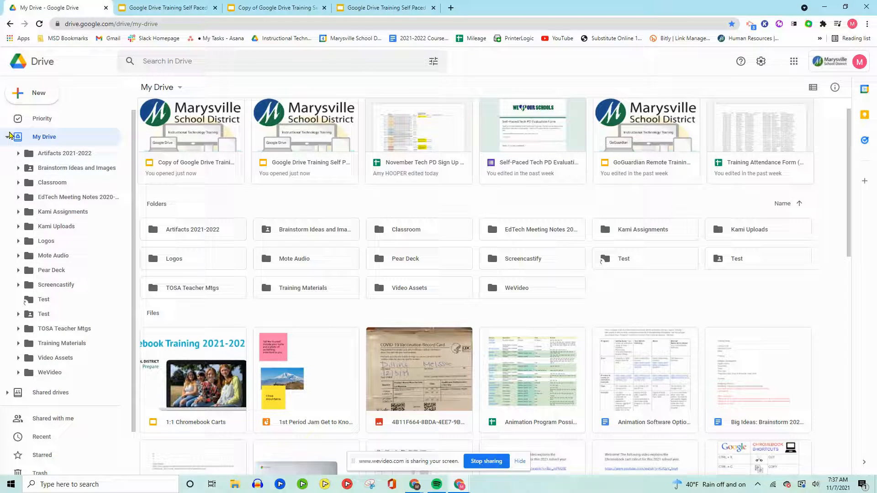
pyautogui.click(9, 135)
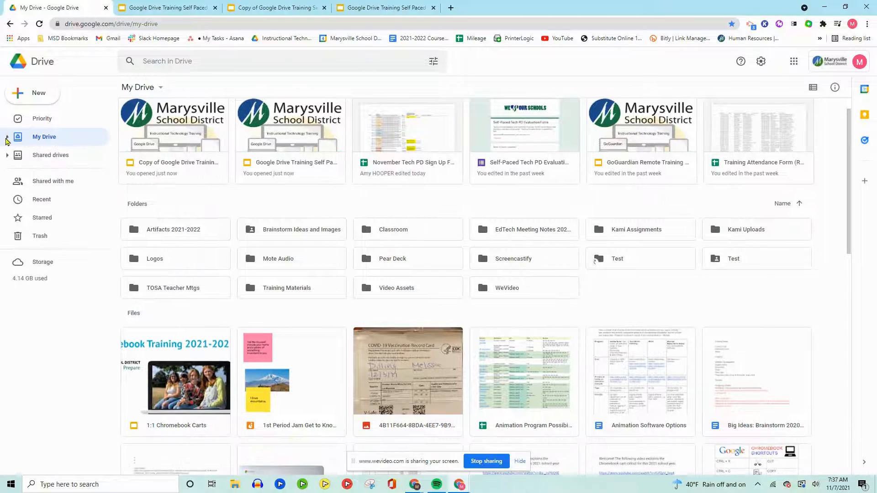
# Add a My Drive shortcut to the Dia De Los Muertos folder from Shared with me, and check it in the folder tree
pyautogui.click(36, 184)
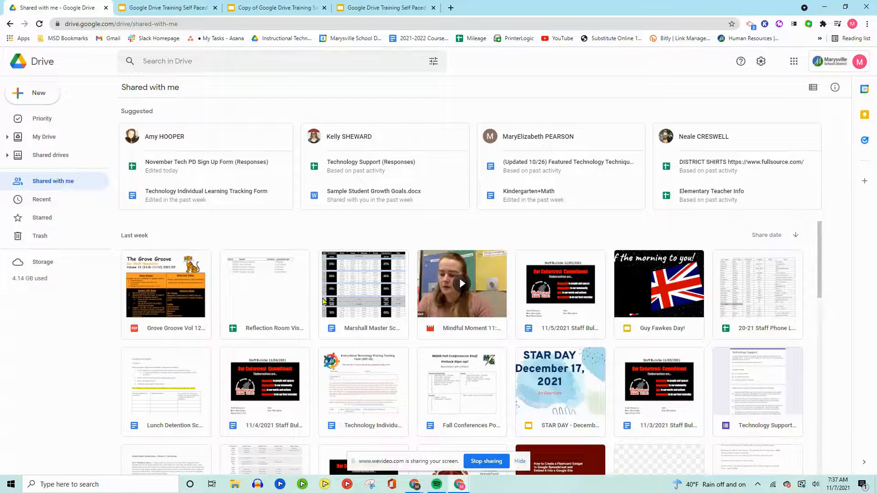
pyautogui.scroll(-5, 322, 301)
pyautogui.scroll(-5, 340, 303)
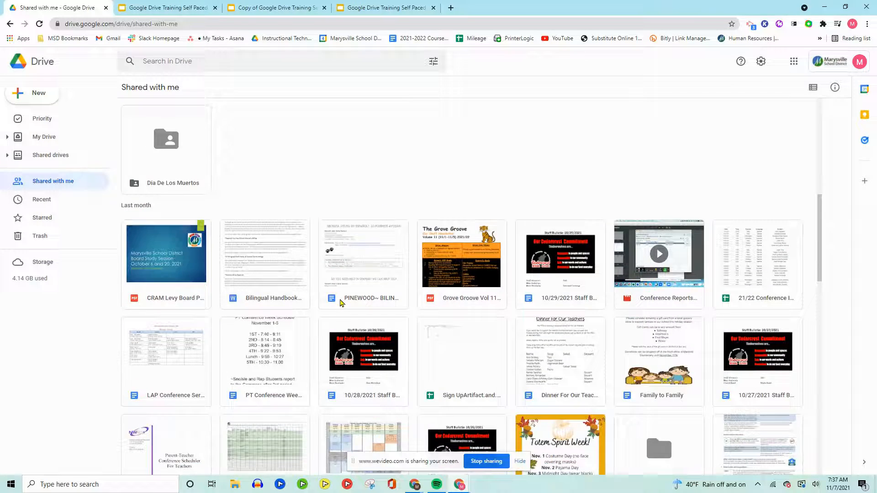
pyautogui.scroll(3, 340, 303)
pyautogui.scroll(-2, 179, 226)
pyautogui.scroll(1, 178, 226)
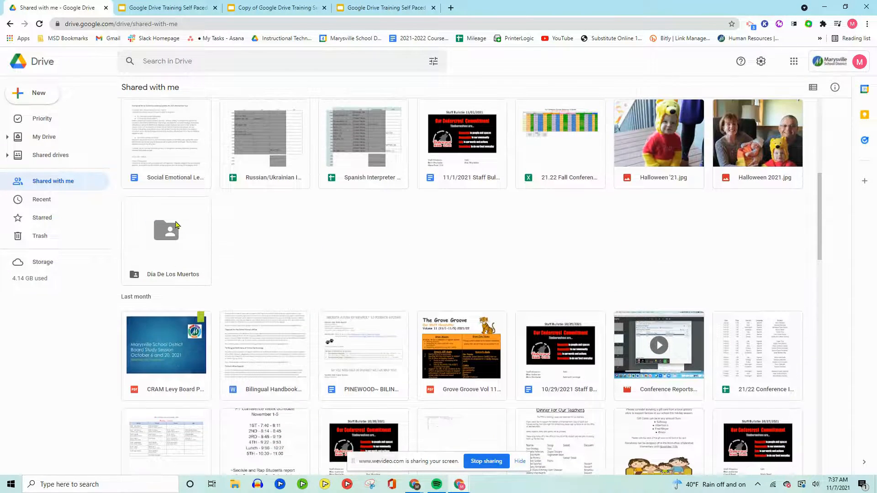
pyautogui.rightClick(177, 256)
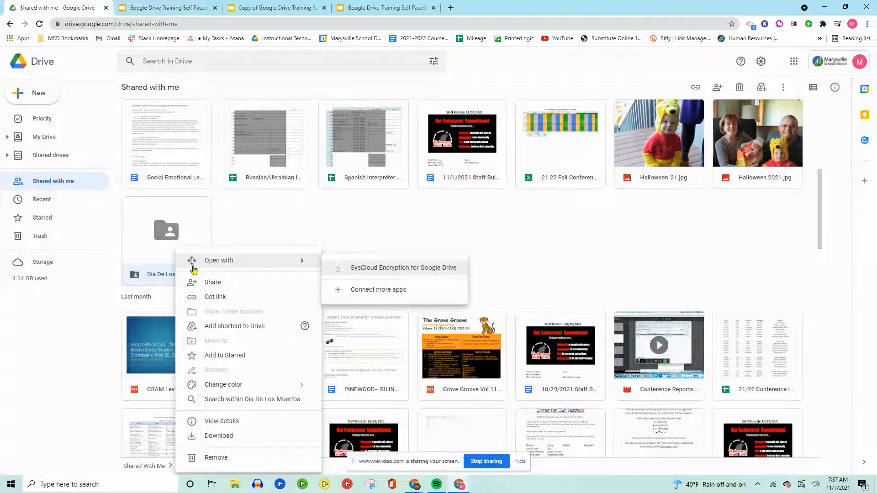
pyautogui.click(238, 336)
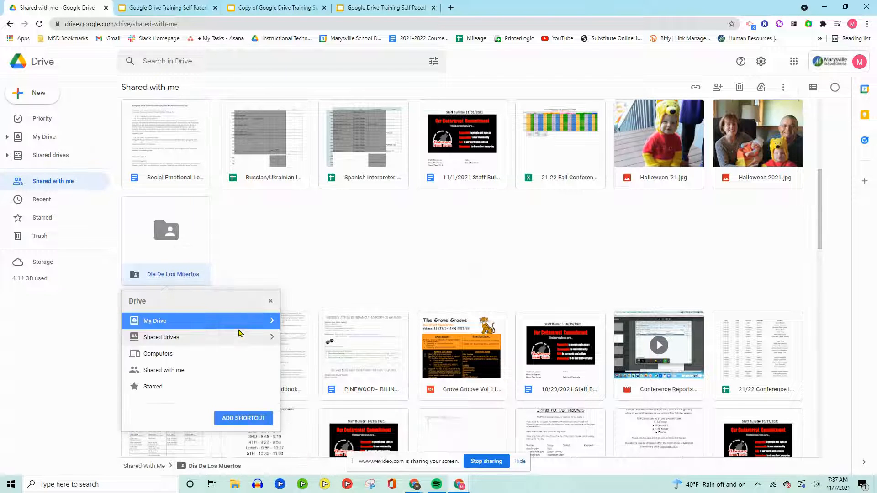
pyautogui.click(258, 419)
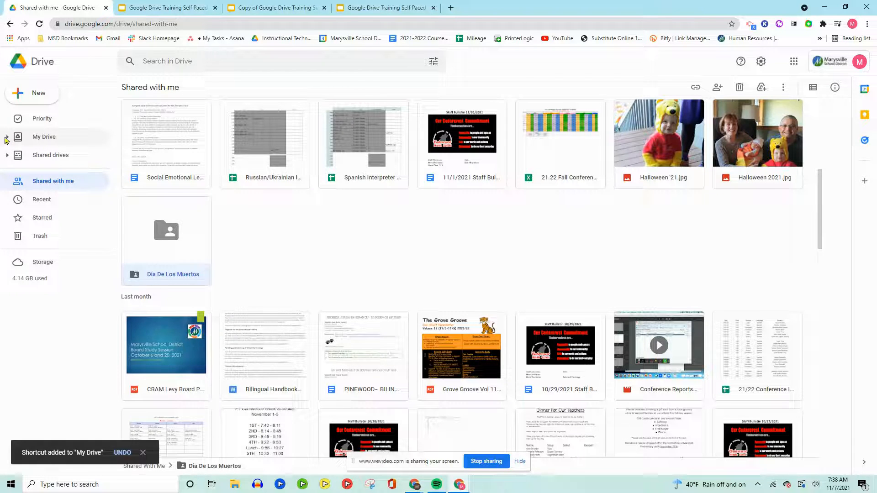
pyautogui.click(7, 137)
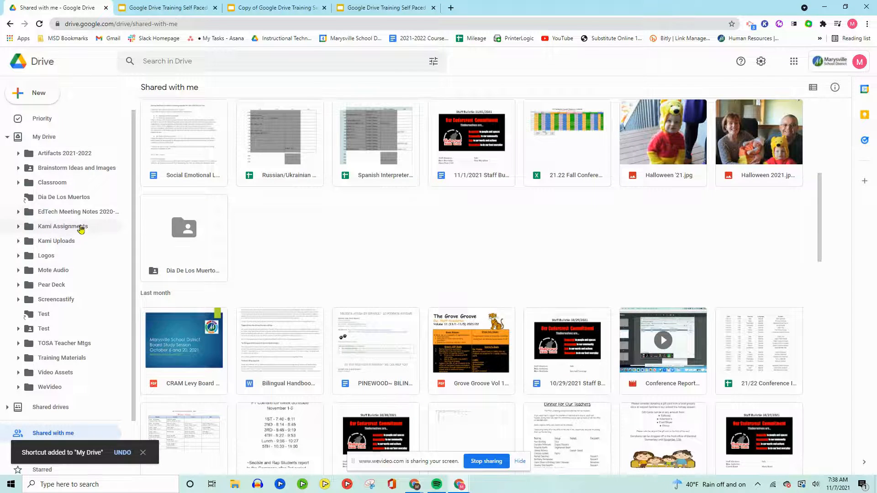
# Show My Drive with its folder tree collapsed and move the Test folder's shortcut to the trash
pyautogui.click(44, 137)
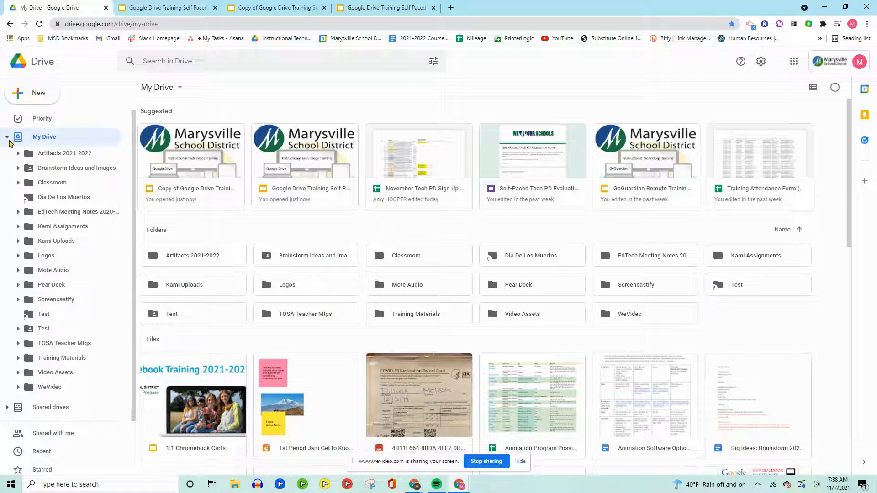
pyautogui.click(8, 137)
pyautogui.rightClick(717, 288)
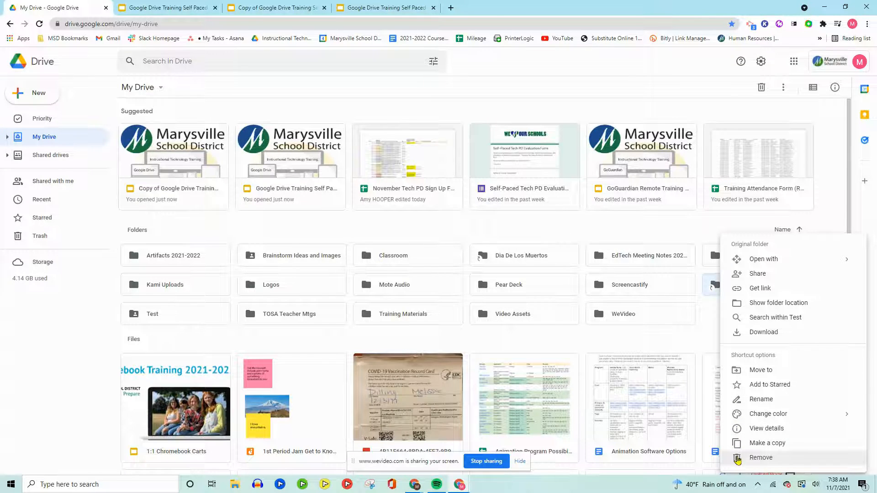
pyautogui.click(760, 458)
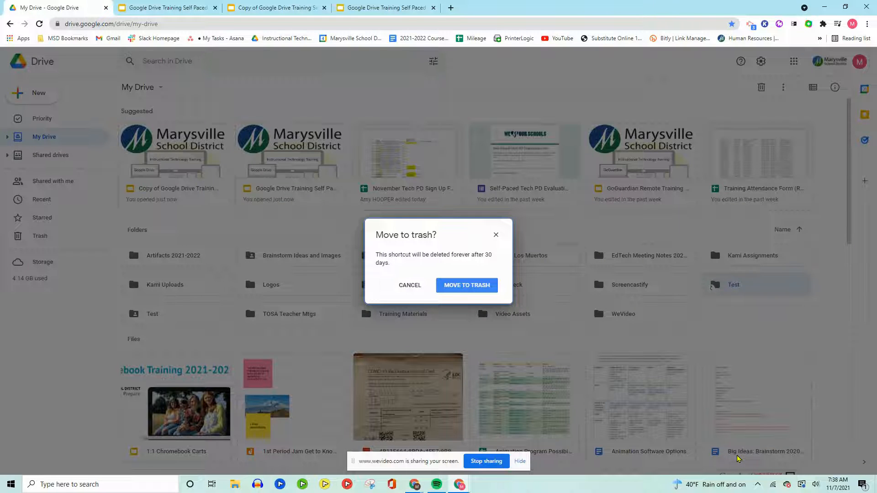
pyautogui.click(466, 285)
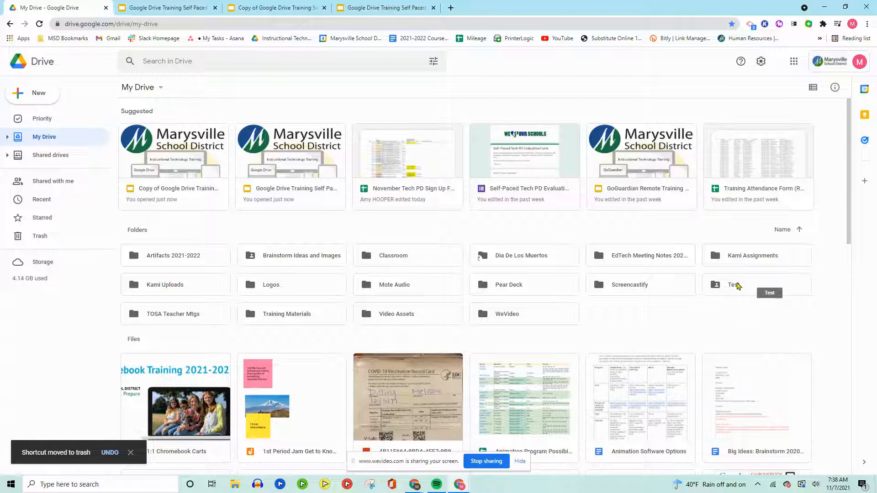
# Move the Test folder into the Brainstorm Ideas and Images folder, accepting the access change, and check it there before returning to My Drive
pyautogui.rightClick(736, 285)
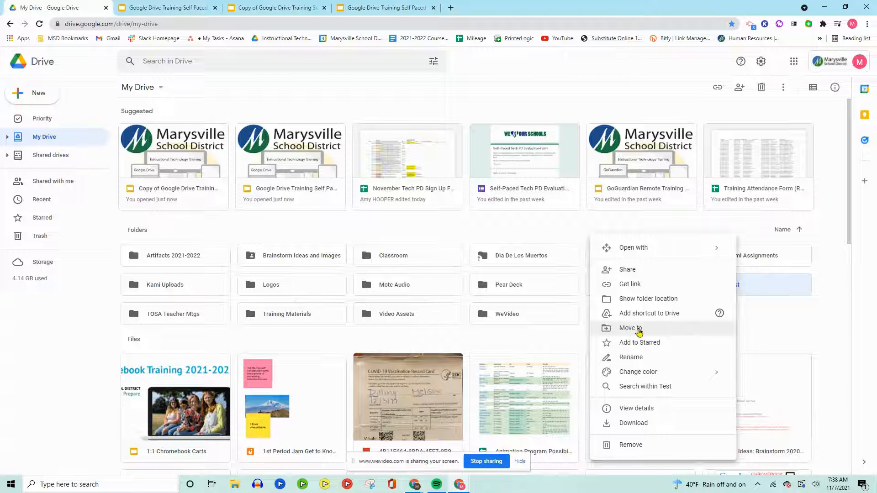
pyautogui.click(639, 330)
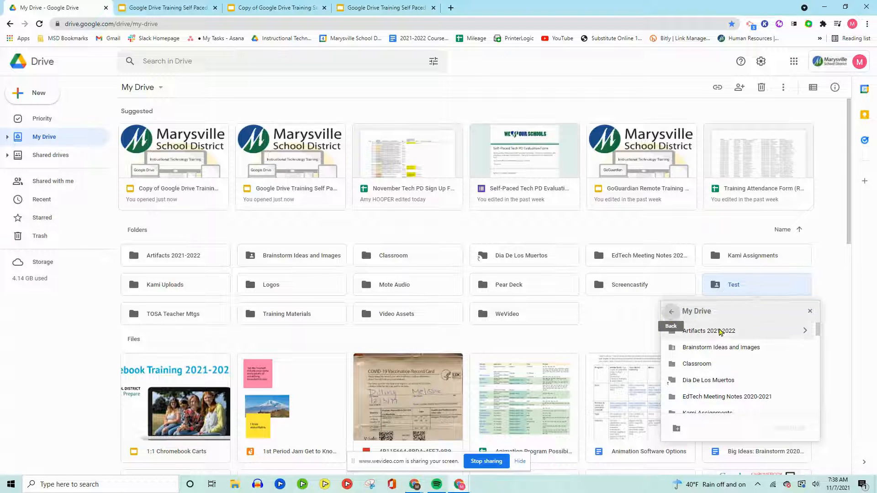
pyautogui.scroll(-2, 719, 356)
pyautogui.scroll(2, 721, 356)
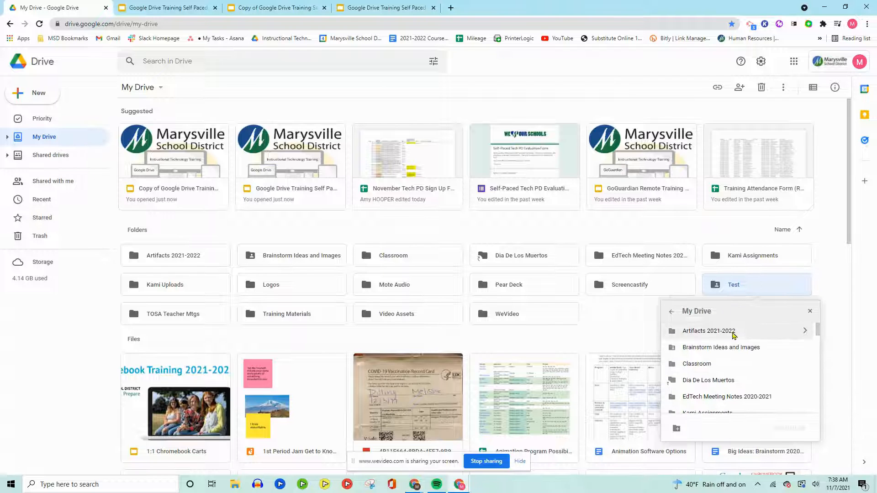
pyautogui.scroll(-1, 731, 336)
pyautogui.scroll(1, 730, 336)
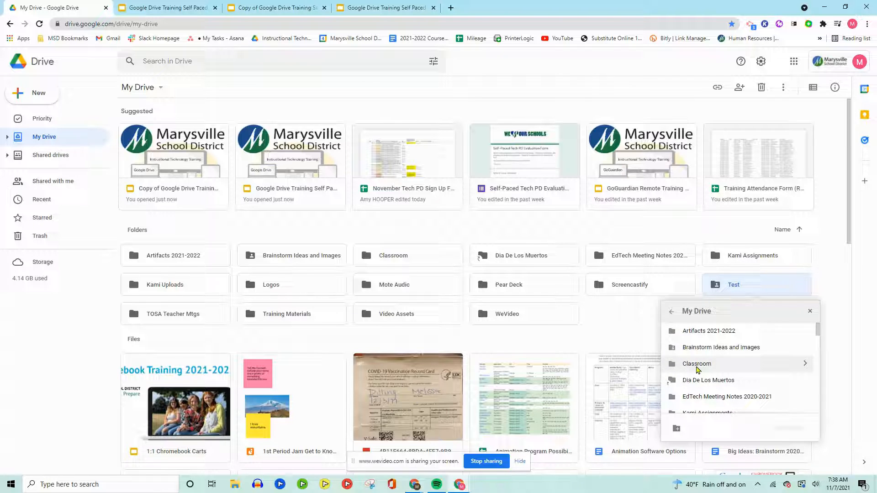
pyautogui.scroll(-1, 705, 356)
pyautogui.scroll(1, 713, 366)
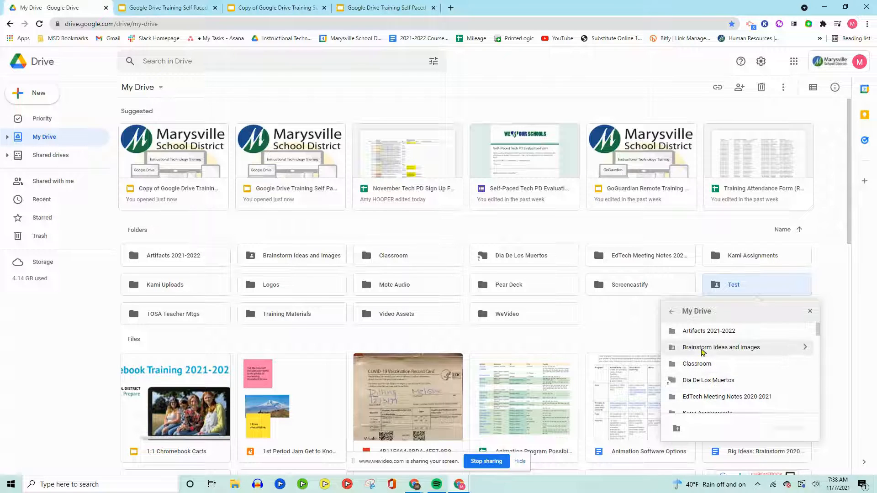
pyautogui.click(804, 349)
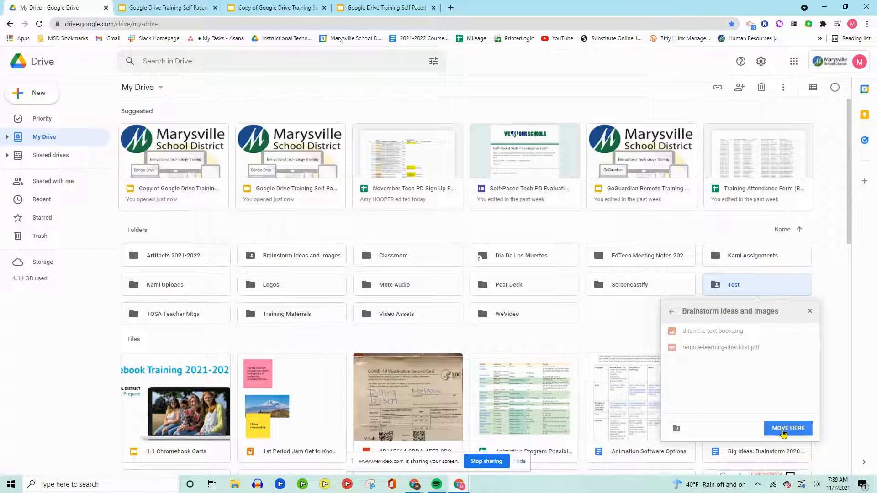
pyautogui.click(784, 429)
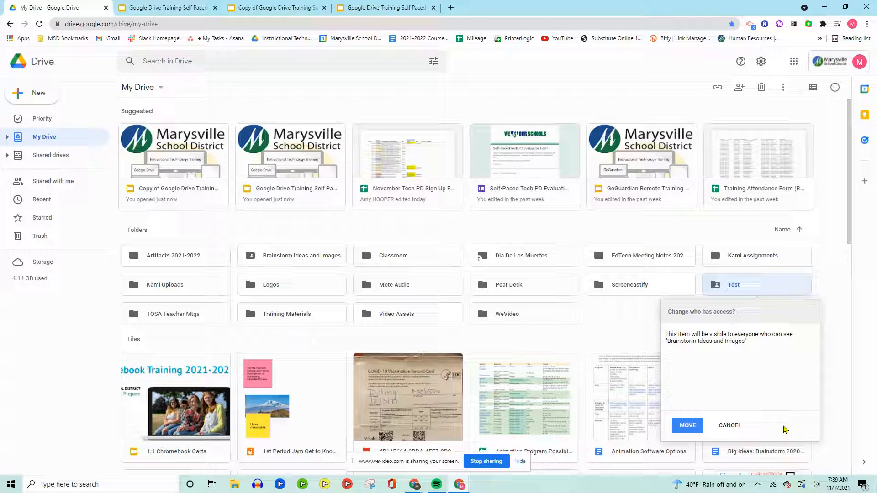
pyautogui.click(689, 426)
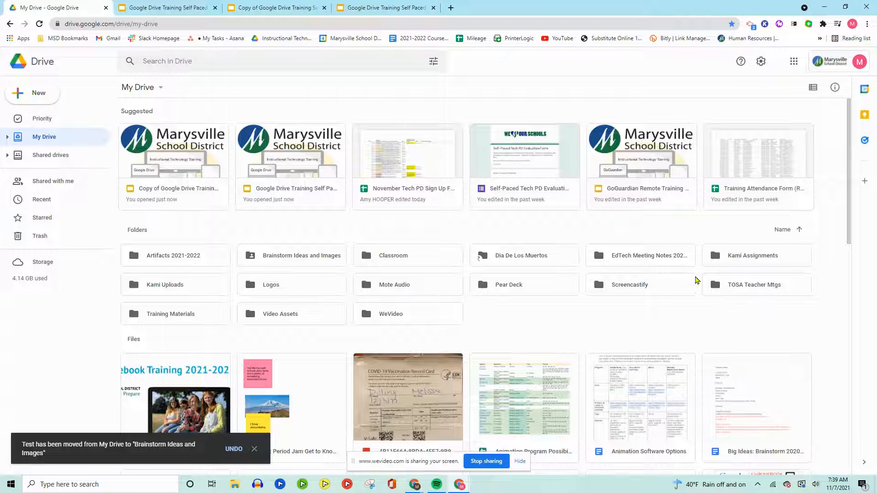
pyautogui.doubleClick(300, 257)
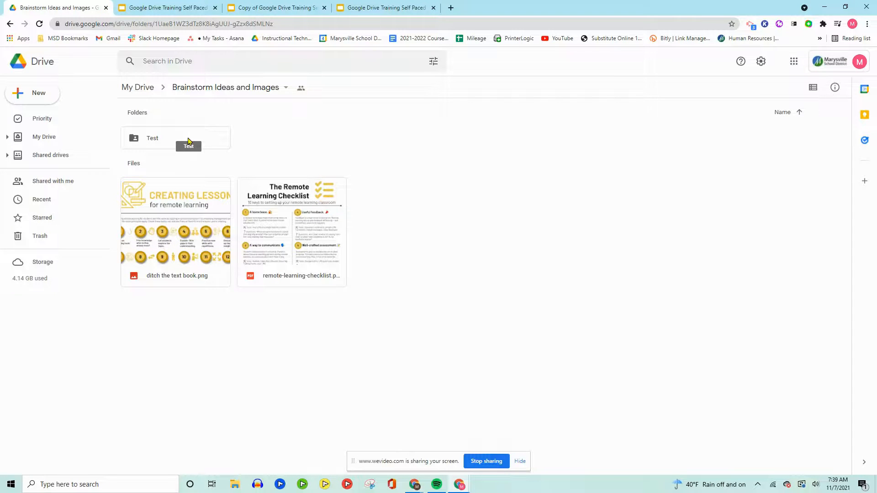
pyautogui.click(137, 88)
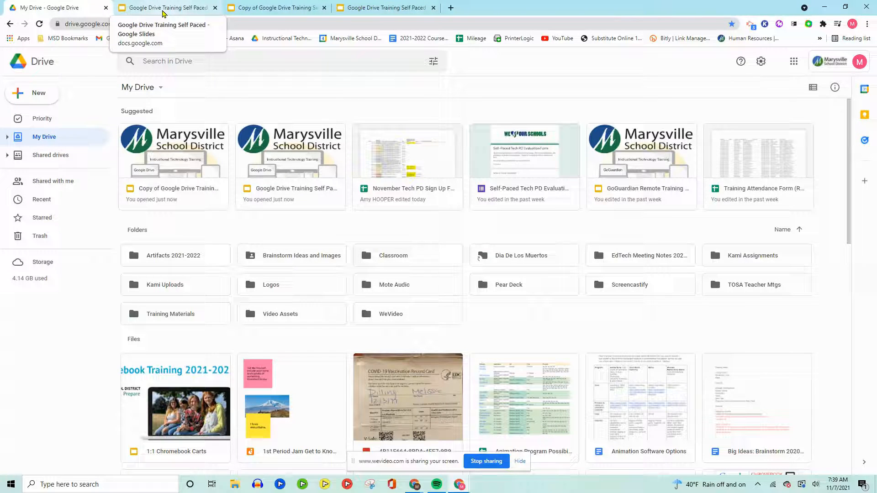
# Return from the training presentation to My Drive and open the Brainstorm Ideas and Images folder
pyautogui.rightClick(631, 290)
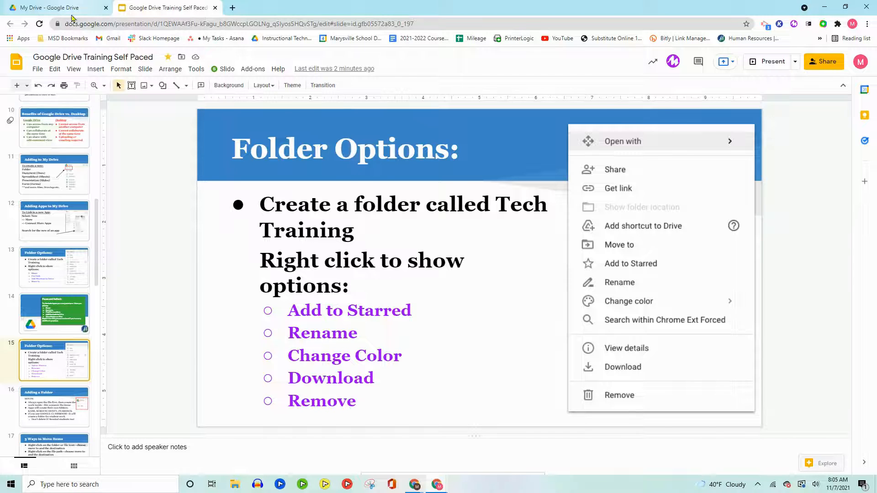
pyautogui.click(63, 8)
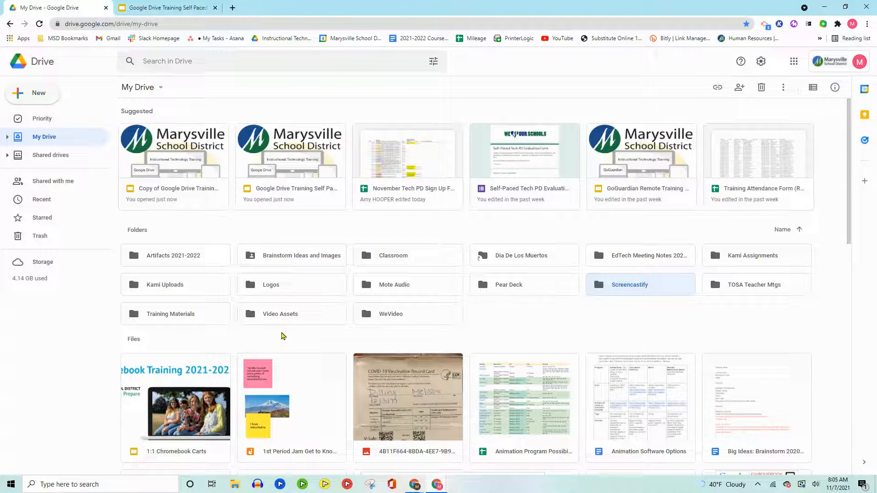
pyautogui.doubleClick(278, 257)
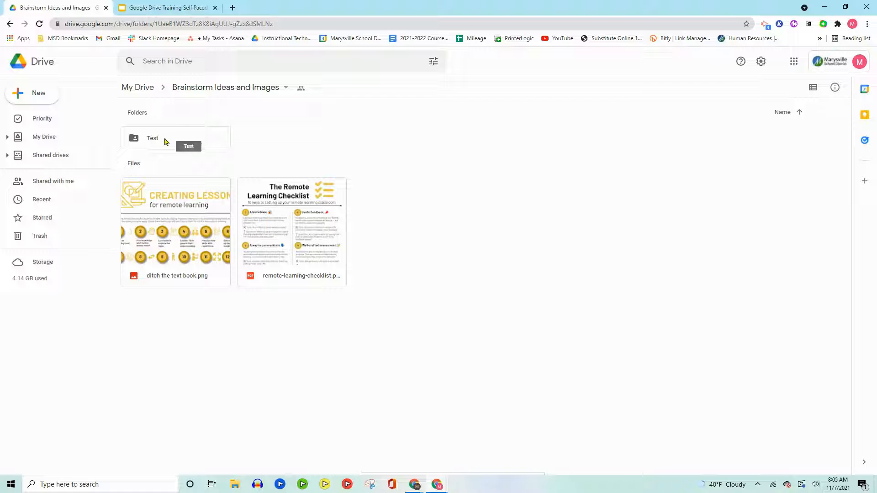
# Look at the Rename option for the Test folder and the remote-learning-checklist PDF, dismissing it without renaming either
pyautogui.rightClick(155, 143)
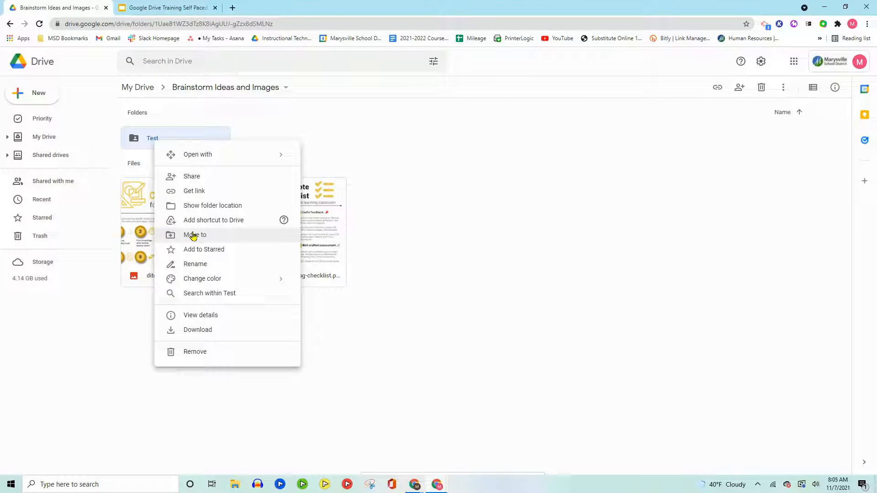
pyautogui.click(185, 264)
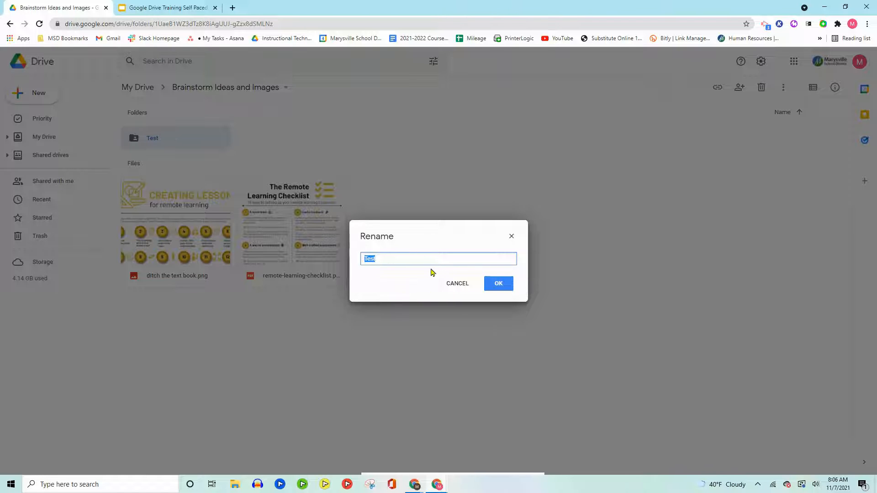
pyautogui.click(457, 283)
pyautogui.rightClick(283, 247)
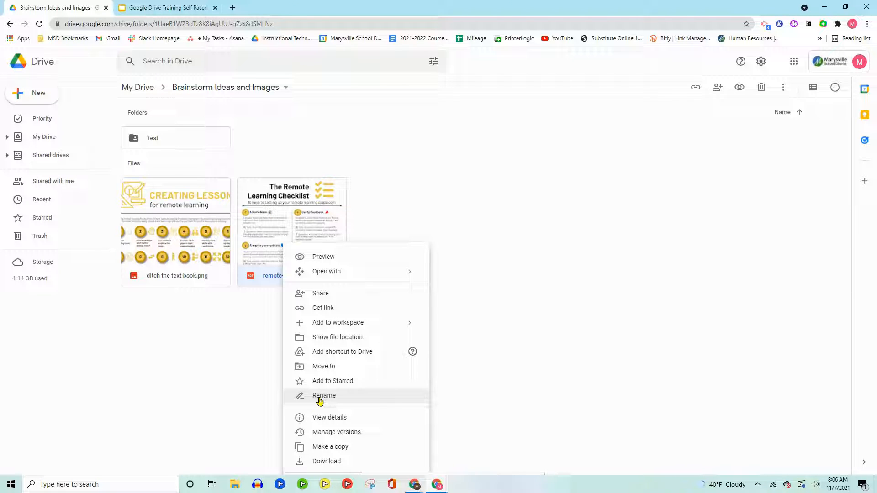
pyautogui.click(225, 357)
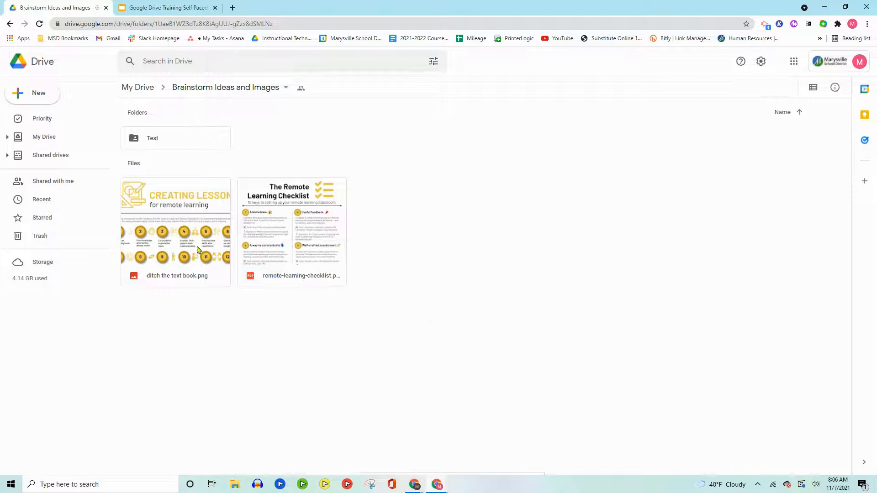
# Look at the color choices for the Test folder without picking one and return to My Drive
pyautogui.rightClick(178, 146)
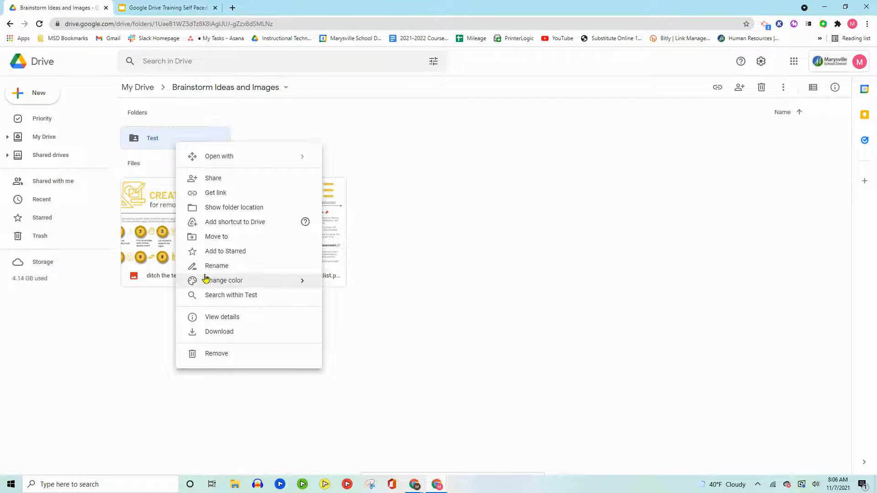
pyautogui.moveTo(206, 279)
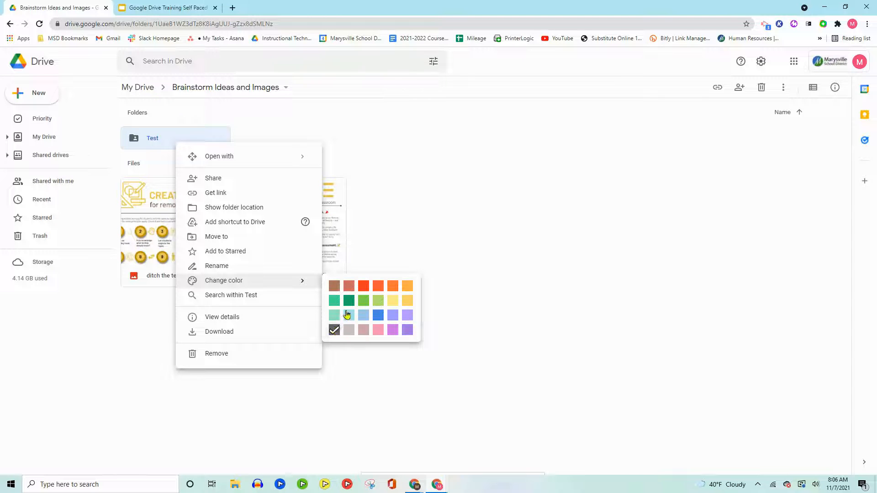
pyautogui.click(137, 88)
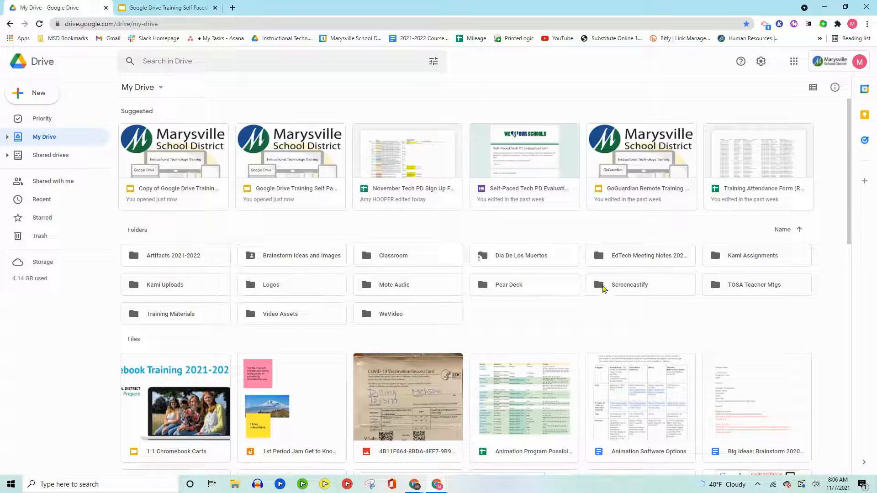
# Change the Pear Deck folder's color to orange and the Kami Uploads folder's color to the darker orange
pyautogui.rightClick(501, 288)
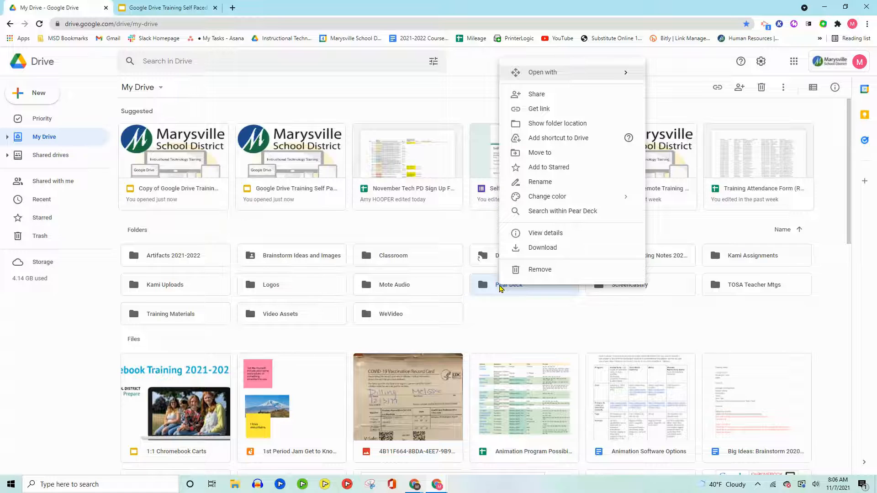
pyautogui.moveTo(544, 200)
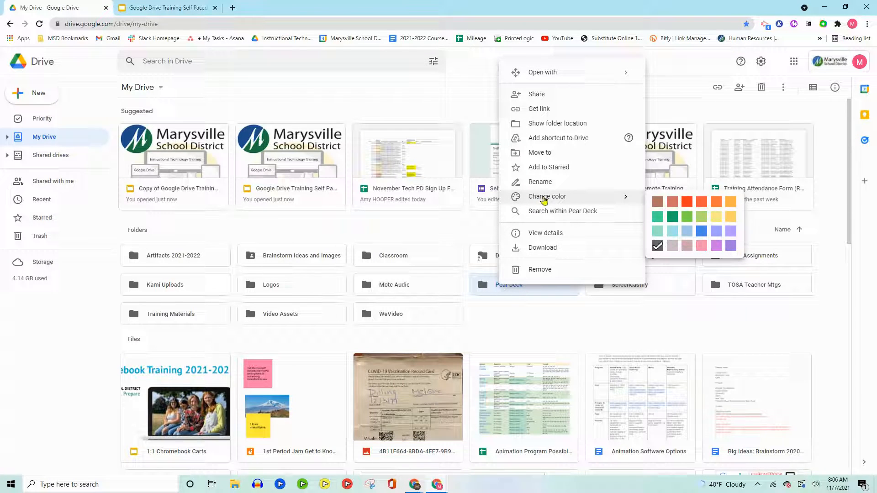
pyautogui.click(716, 202)
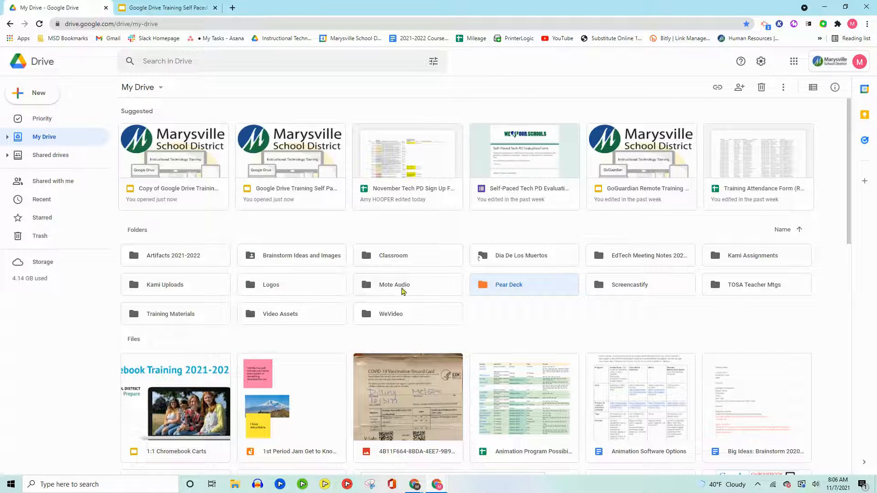
pyautogui.rightClick(170, 285)
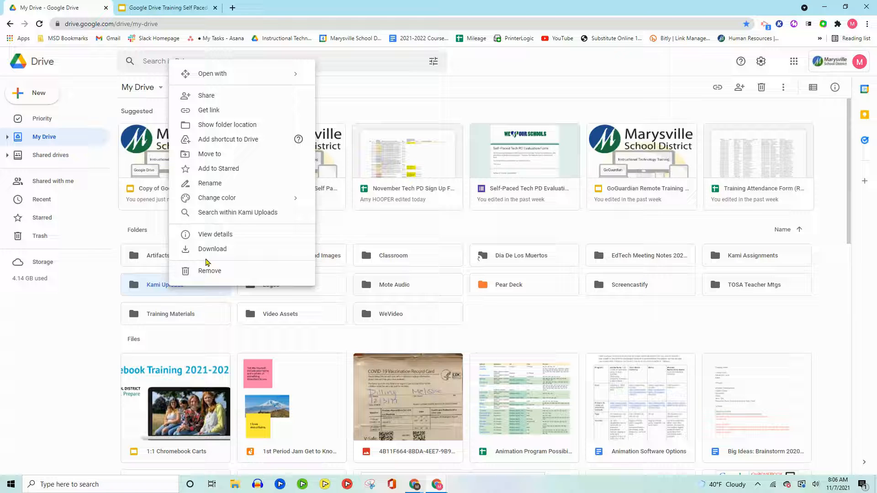
pyautogui.moveTo(296, 200)
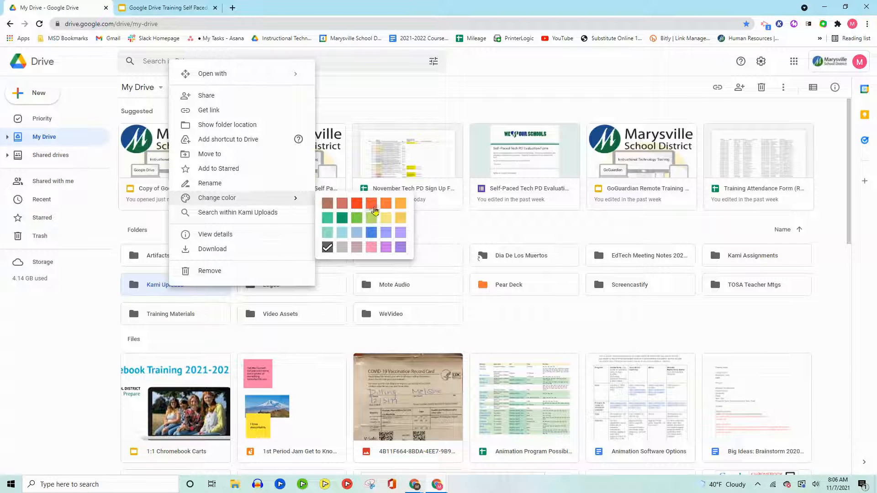
pyautogui.click(372, 205)
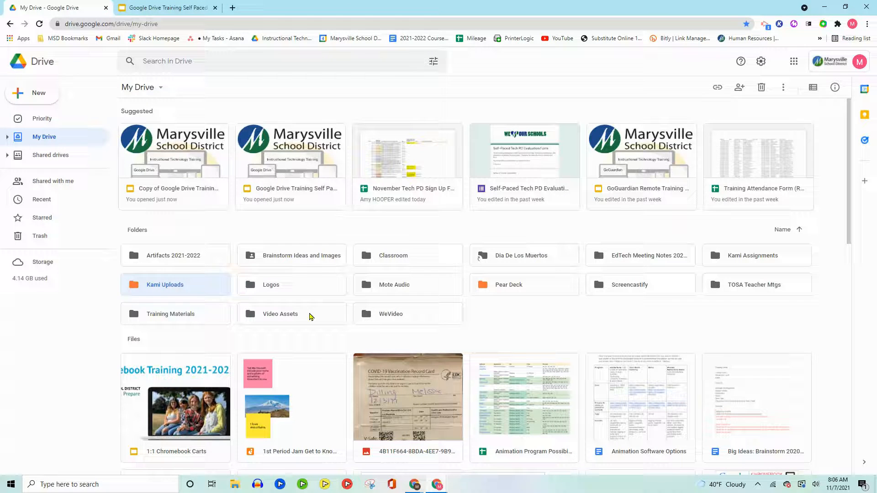
# Change the WeVideo folder's color to light yellow
pyautogui.rightClick(367, 316)
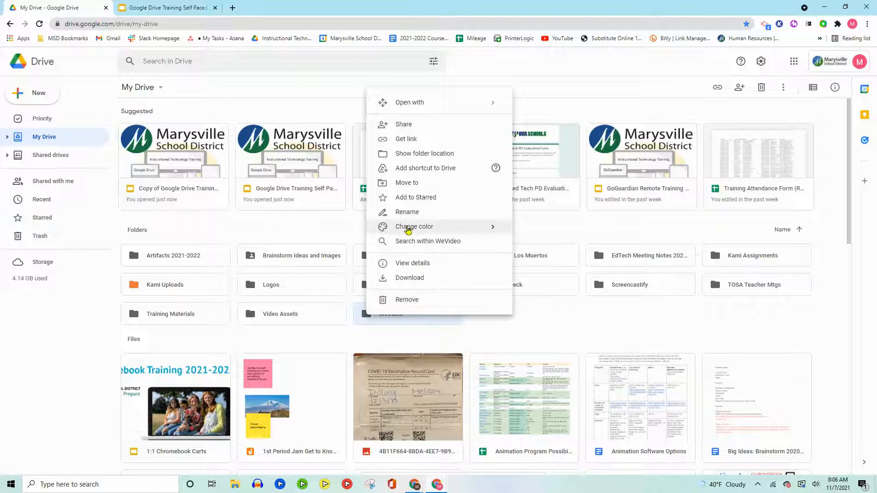
pyautogui.moveTo(405, 226)
pyautogui.click(586, 251)
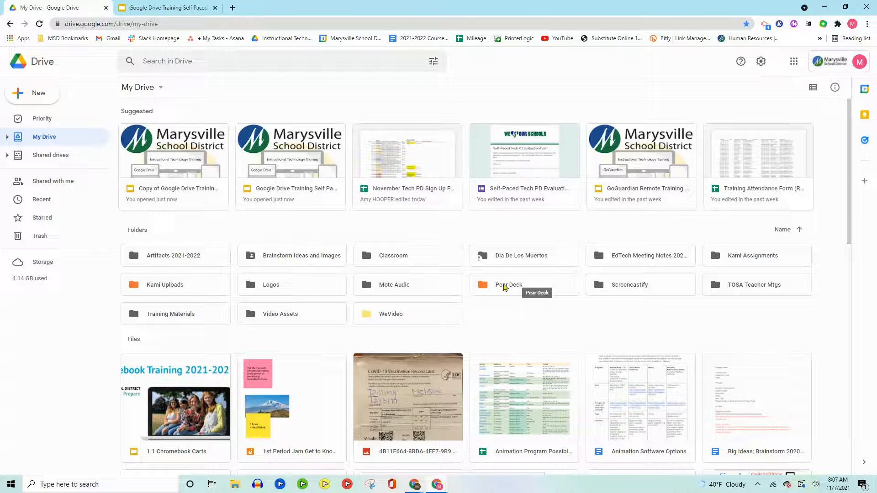
# Glance at the Pear Deck folder's options, download the Mote Audio folder, and close the download notice
pyautogui.rightClick(504, 286)
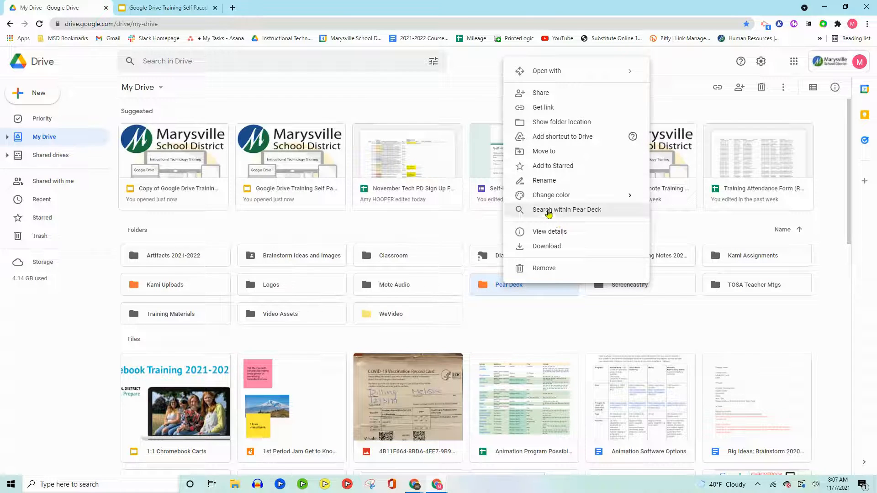
pyautogui.rightClick(421, 287)
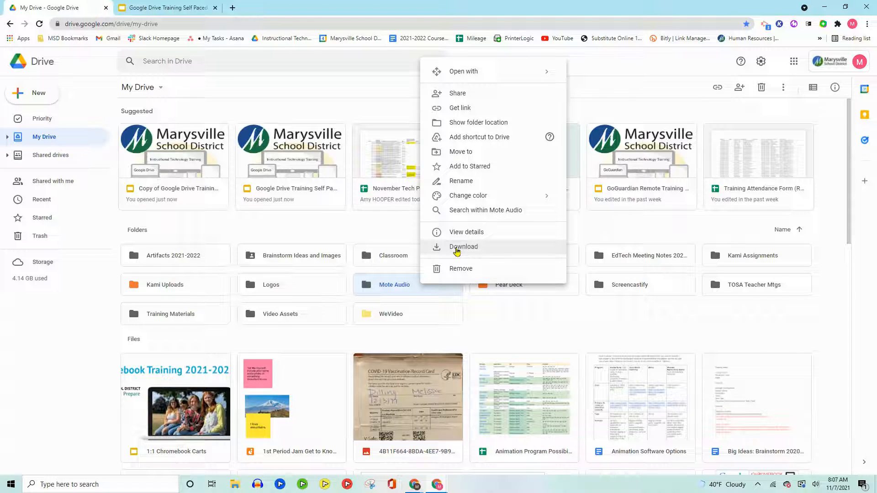
pyautogui.click(462, 246)
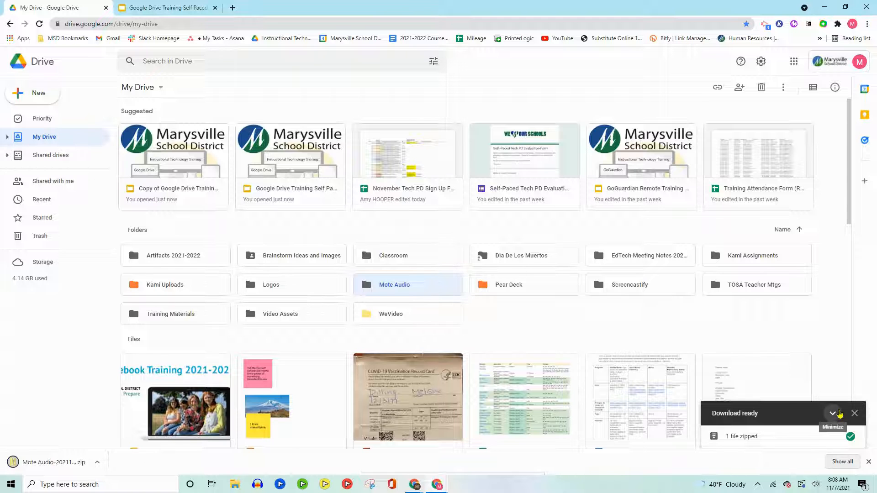
pyautogui.click(839, 413)
pyautogui.click(854, 421)
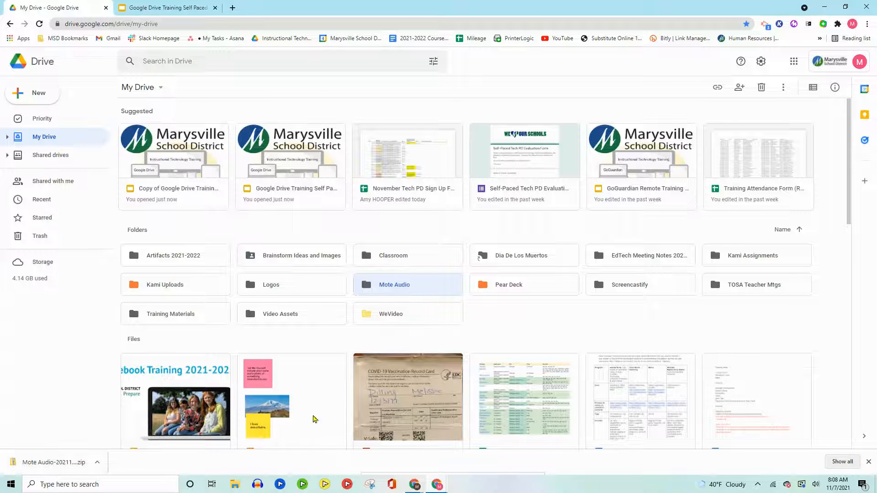
# Download the 1st Period Jam file from the files in My Drive
pyautogui.scroll(-2, 353, 386)
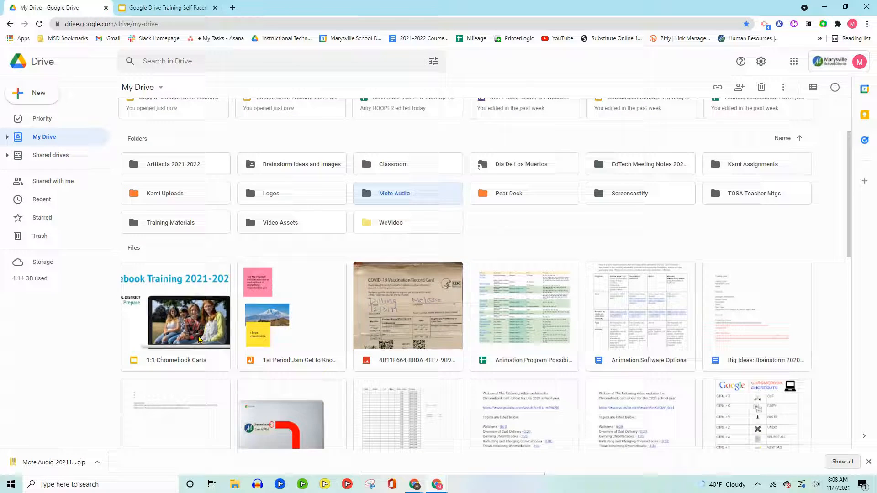
pyautogui.rightClick(306, 348)
pyautogui.click(338, 322)
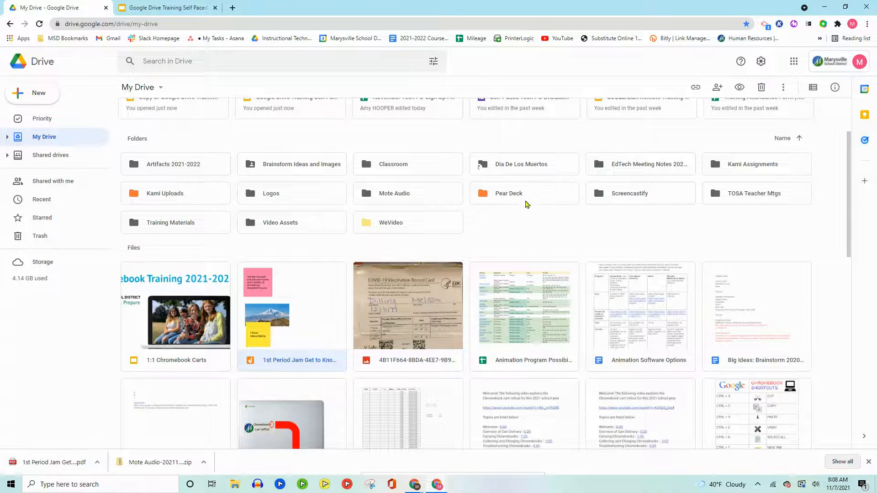
# Look at the Pear Deck folder's options and present the training slides from Folder Options to Adding a Folder before leaving the slideshow
pyautogui.rightClick(525, 198)
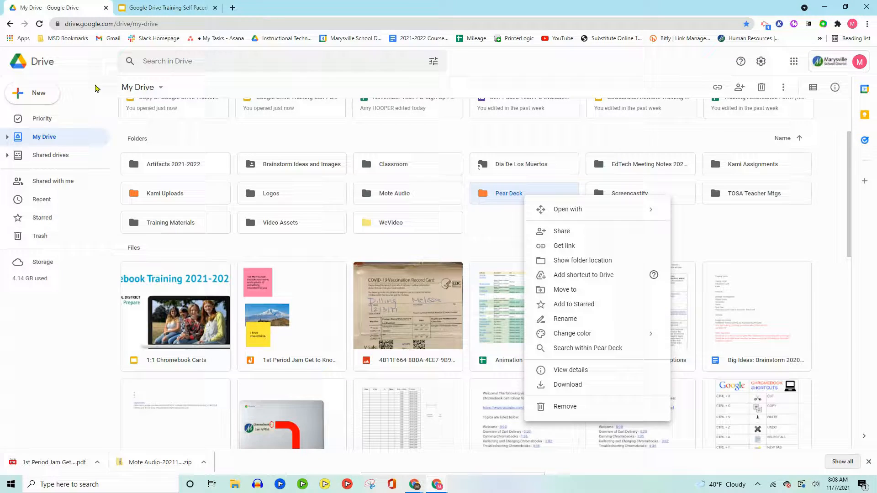
pyautogui.click(167, 7)
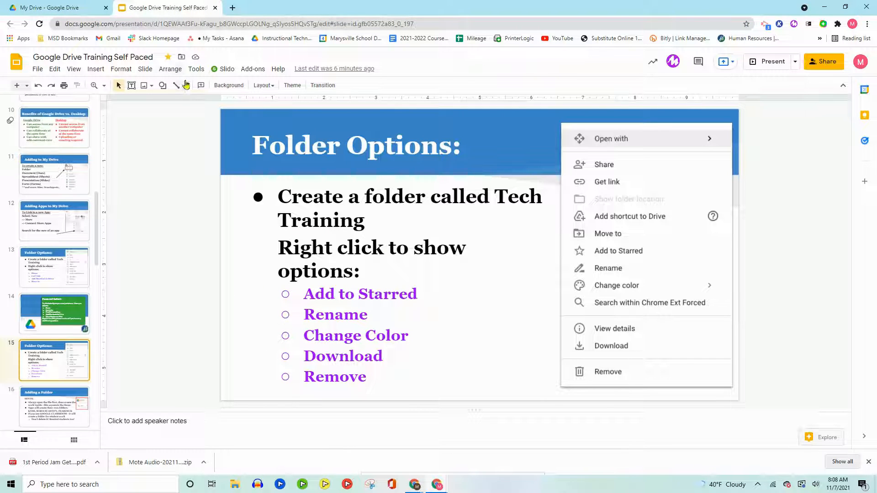
pyautogui.click(771, 64)
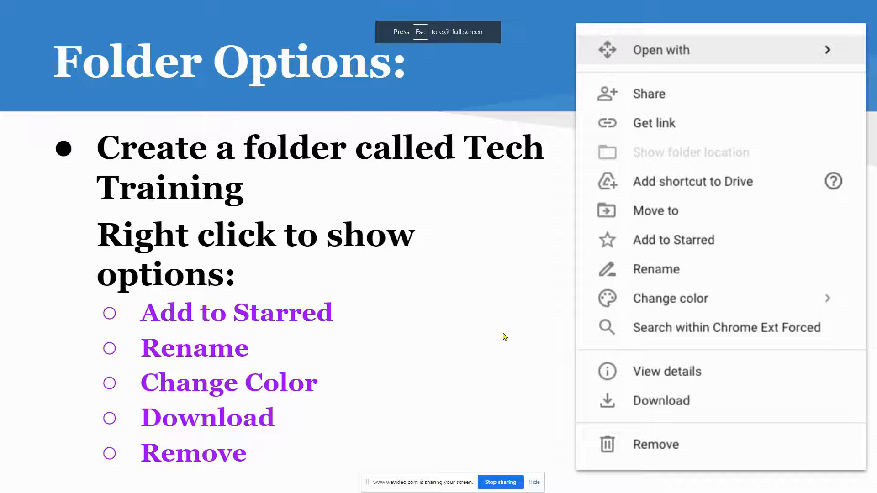
pyautogui.press('Right')
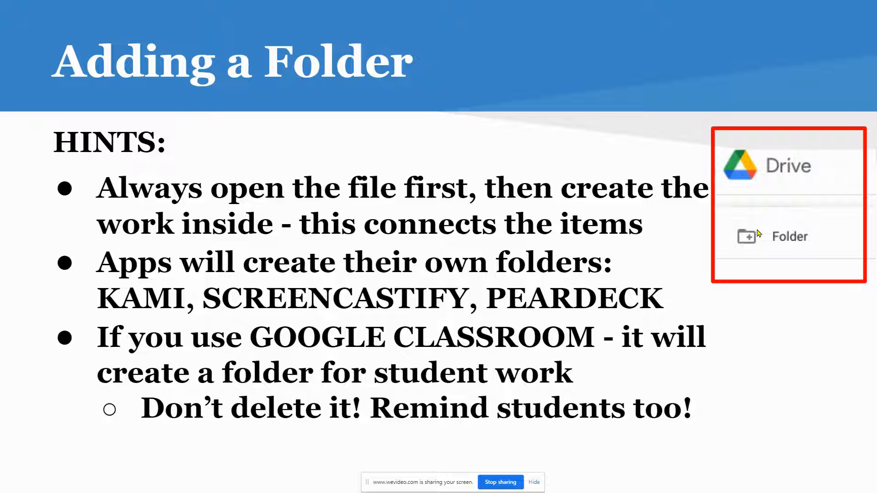
pyautogui.press('Escape')
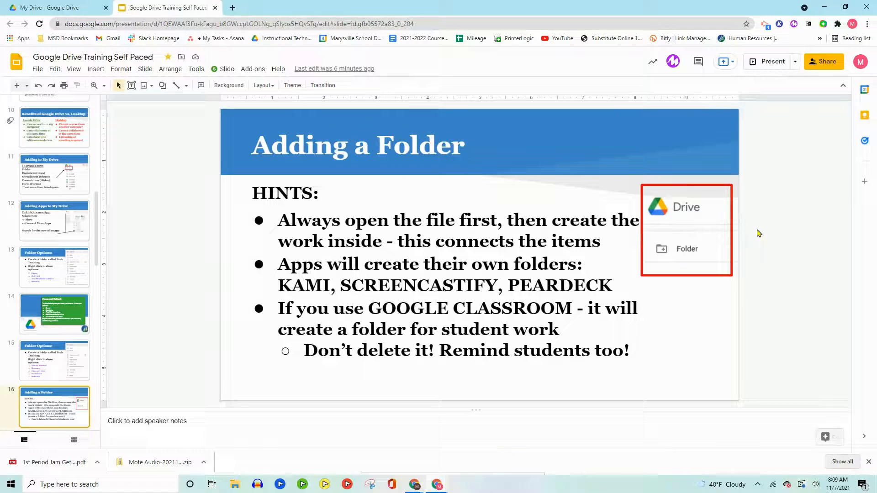
# Return to My Drive and create a new folder named 1st Period
pyautogui.click(46, 7)
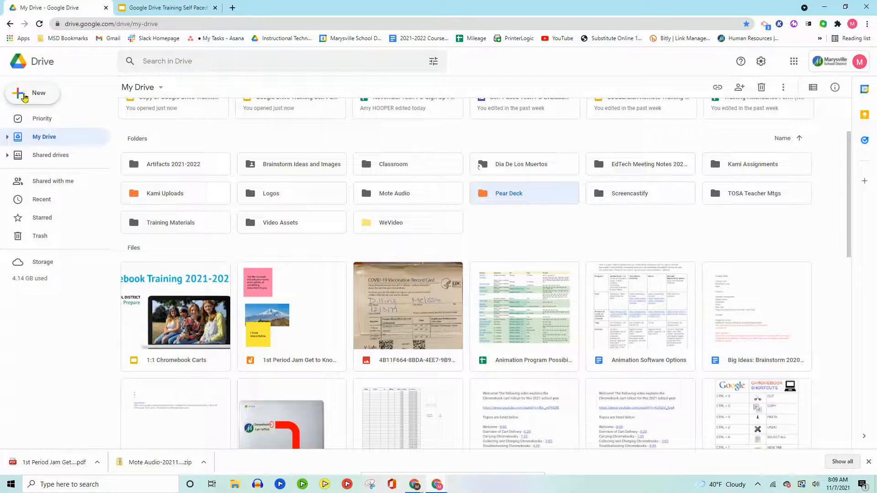
pyautogui.click(21, 89)
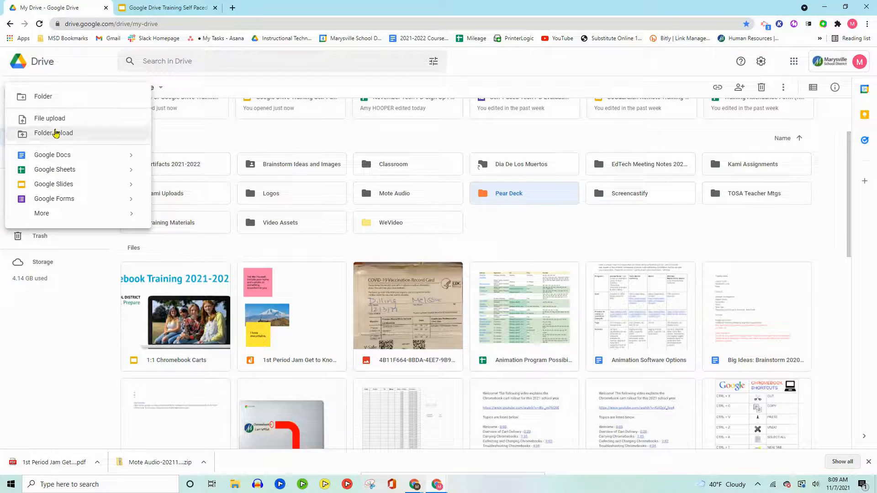
pyautogui.click(41, 96)
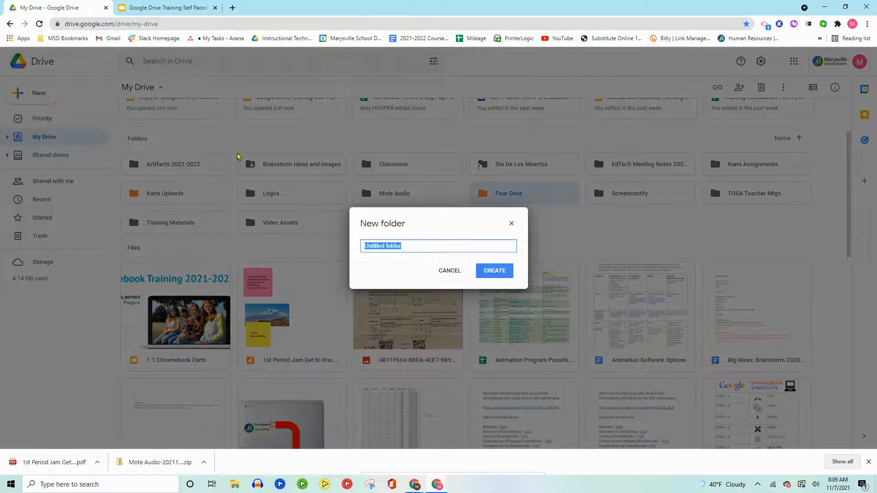
pyautogui.write('1st Period')
pyautogui.press('Return')
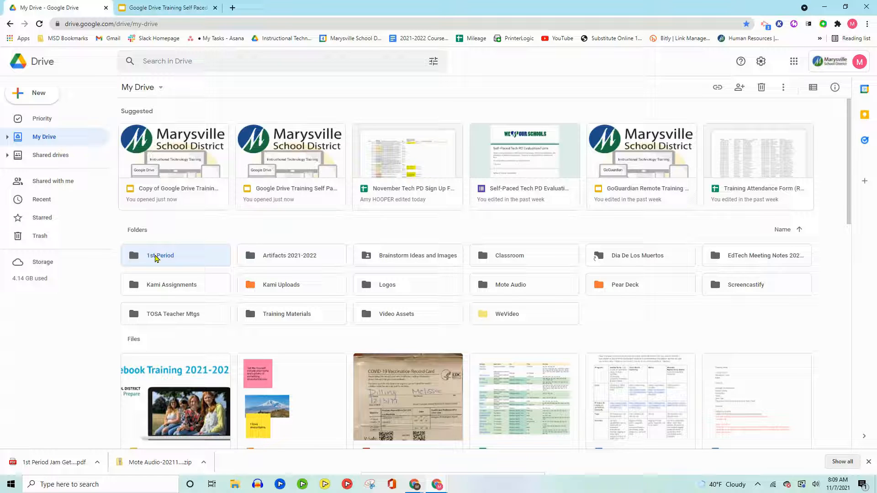
# Open the 1st Period folder and create a Google Docs document titled test inside it
pyautogui.click(20, 95)
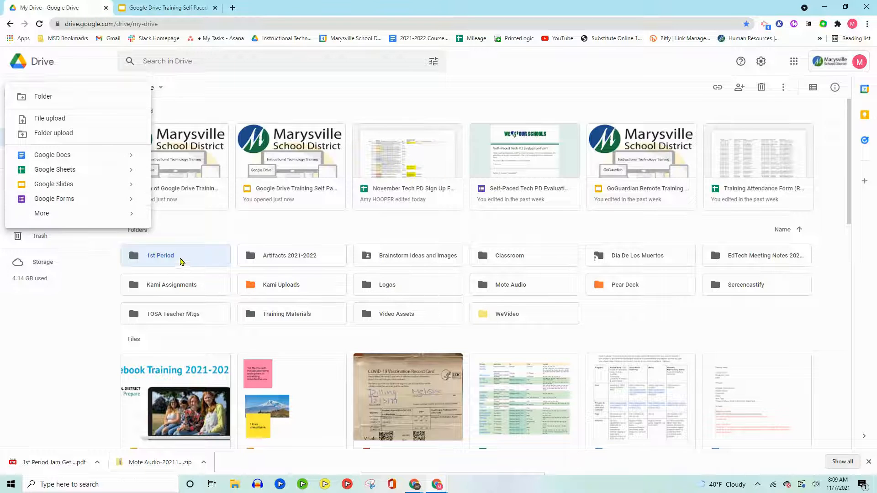
pyautogui.click(83, 321)
pyautogui.doubleClick(157, 260)
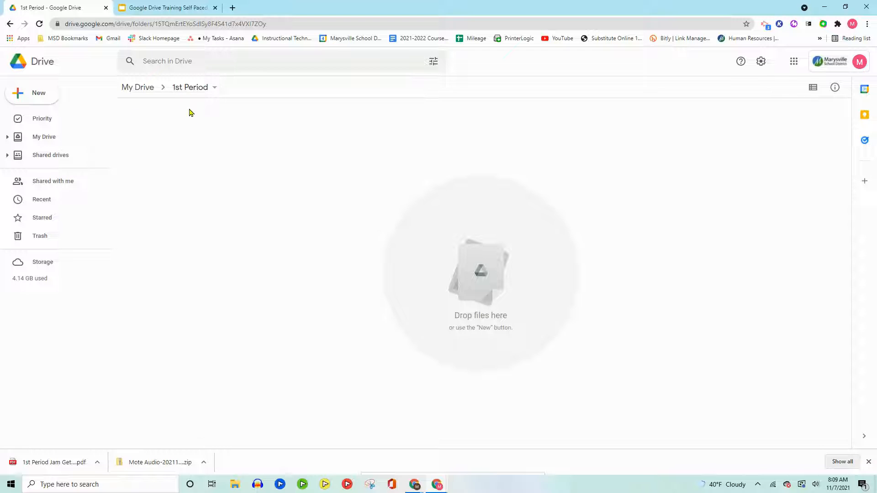
pyautogui.click(39, 97)
pyautogui.click(44, 154)
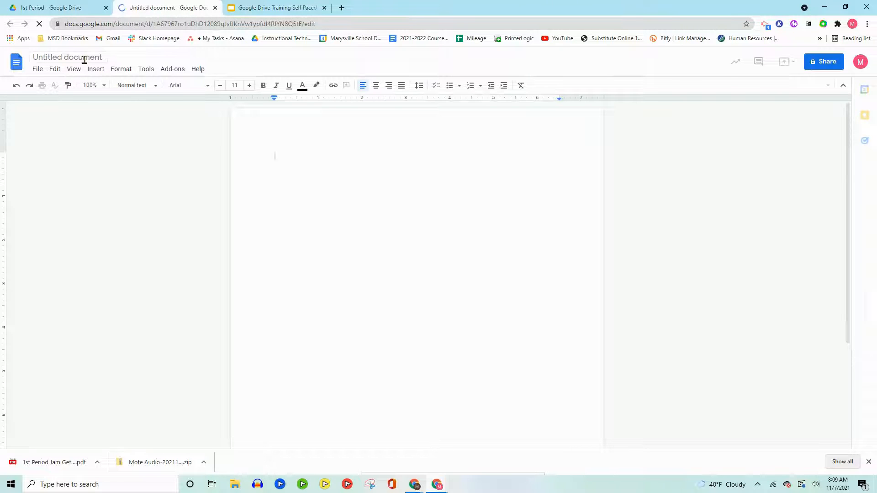
pyautogui.click(84, 58)
pyautogui.write('test')
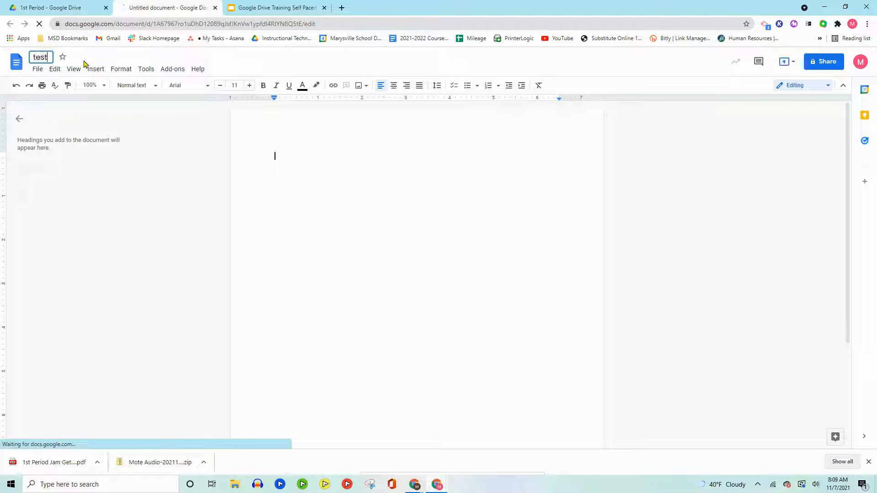
pyautogui.click(347, 216)
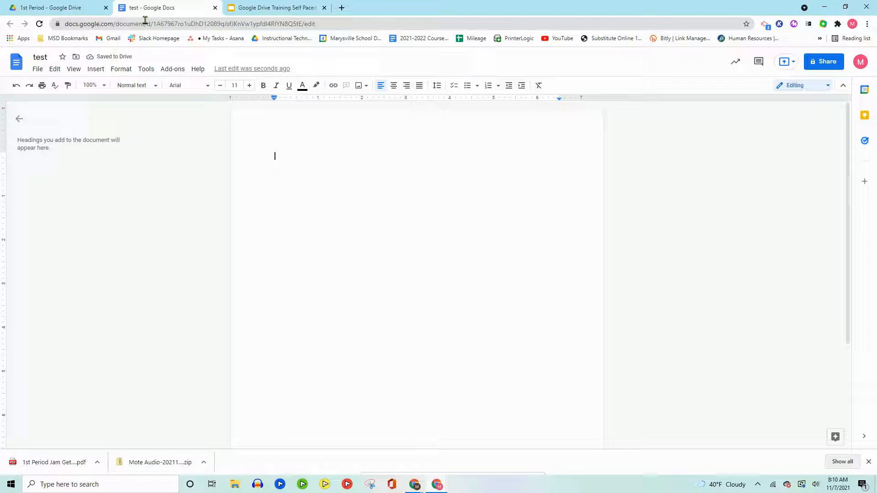
# Check the test document in the 1st Period folder, return to My Drive, and look through its folders and files
pyautogui.click(57, 8)
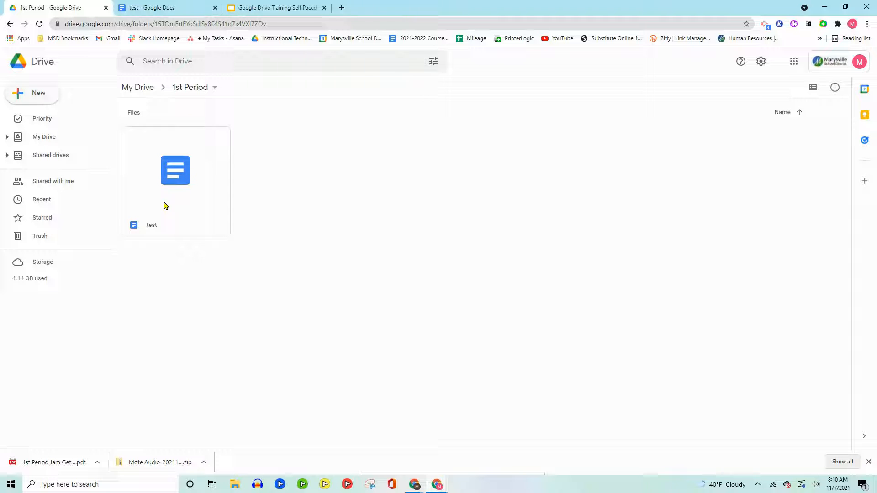
pyautogui.click(141, 88)
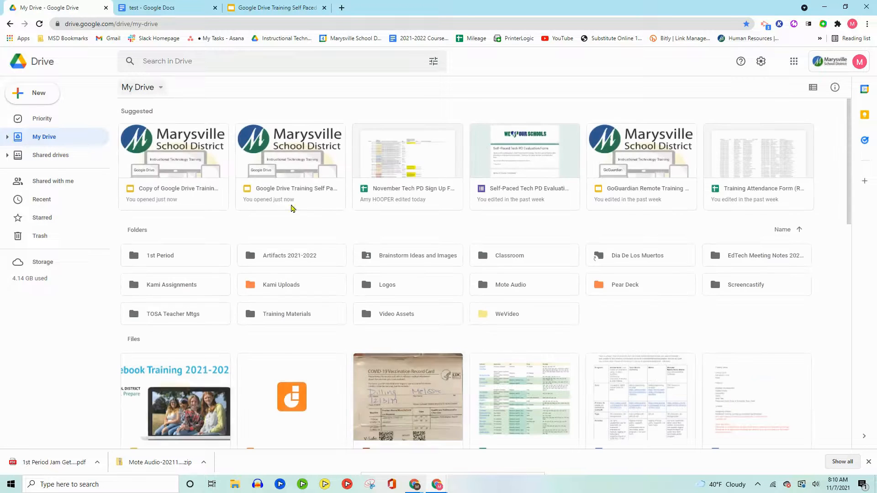
pyautogui.scroll(-3, 337, 296)
pyautogui.scroll(-4, 347, 323)
pyautogui.scroll(7, 353, 322)
# Switch to the training presentation and present its Adding a Folder slide
pyautogui.click(254, 12)
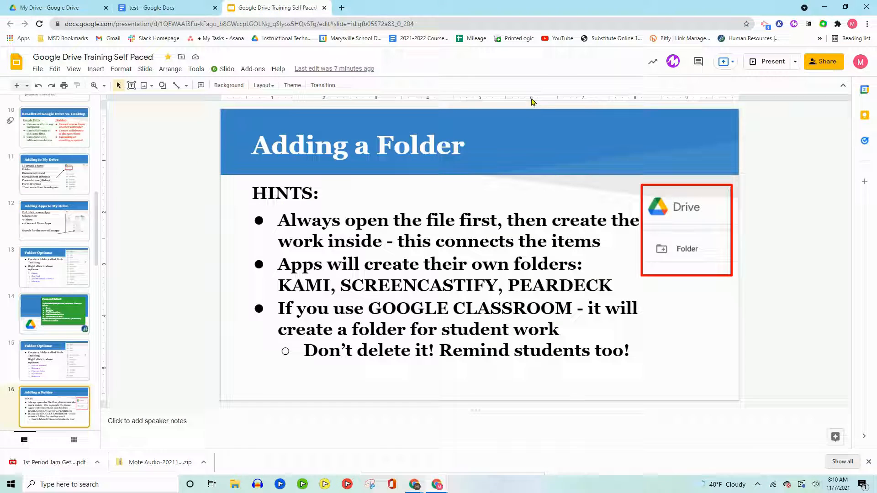
pyautogui.click(771, 62)
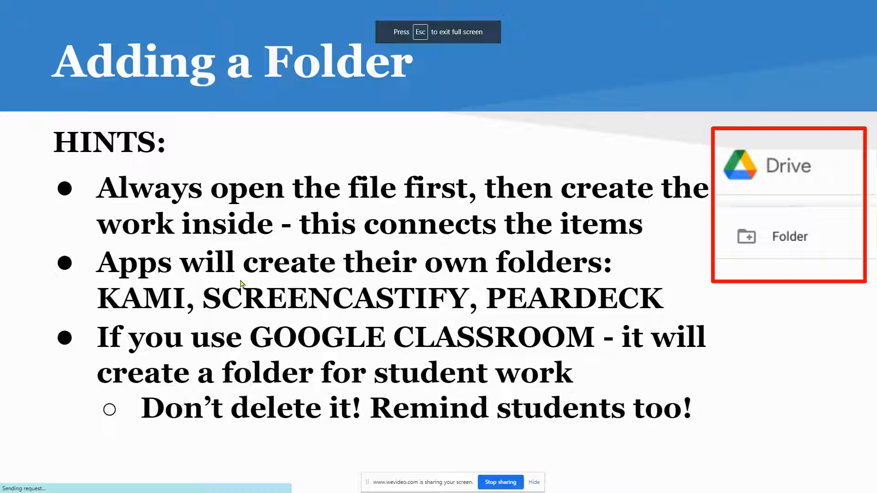